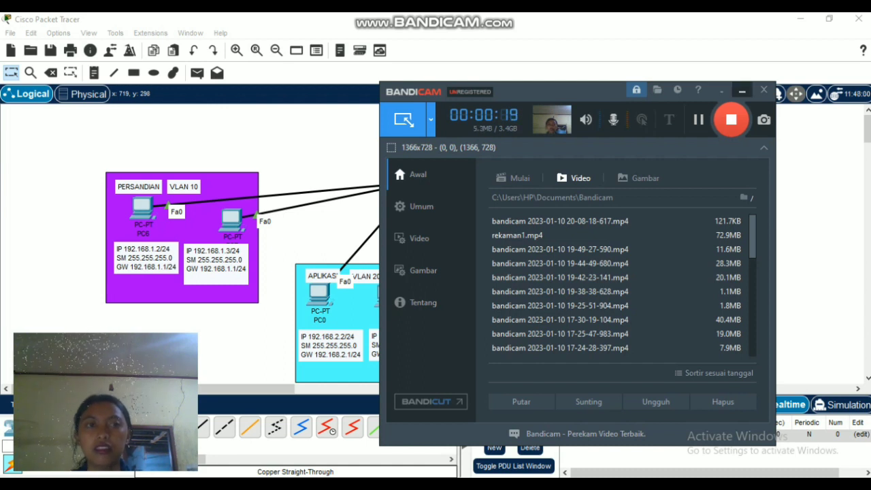
left_click(742, 90)
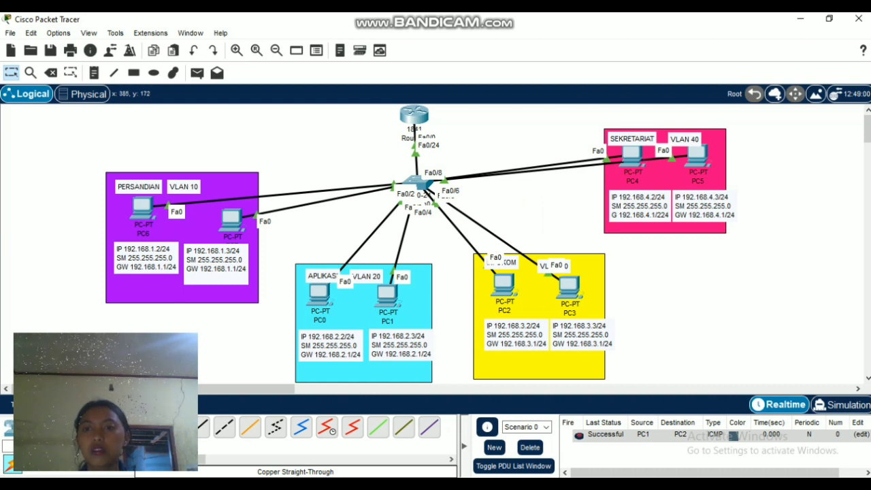
mouse_move(236, 225)
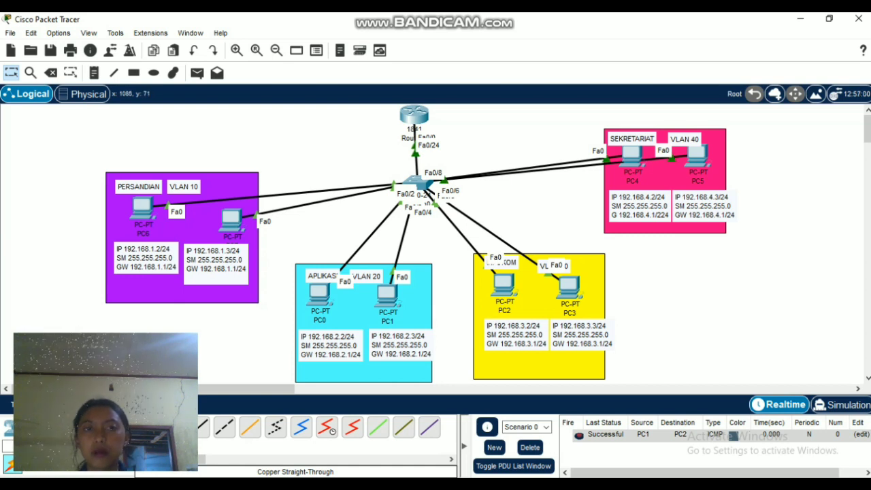
mouse_move(698, 155)
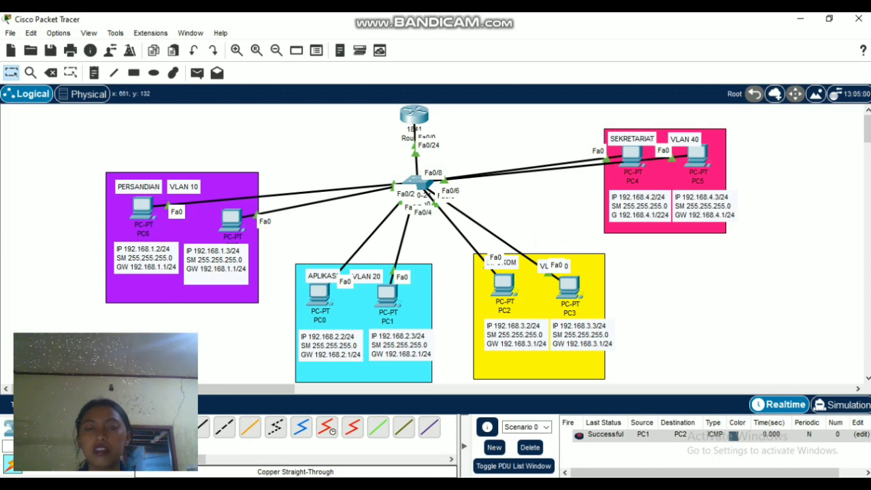
mouse_move(417, 194)
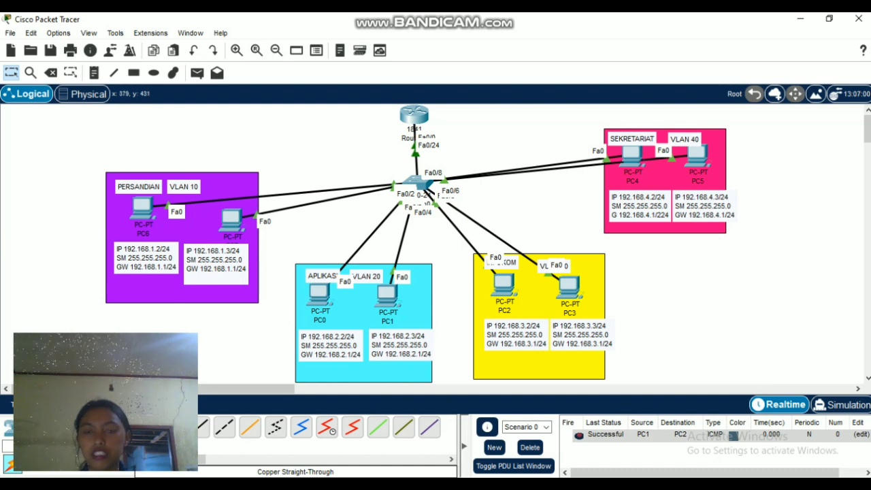
mouse_move(415, 118)
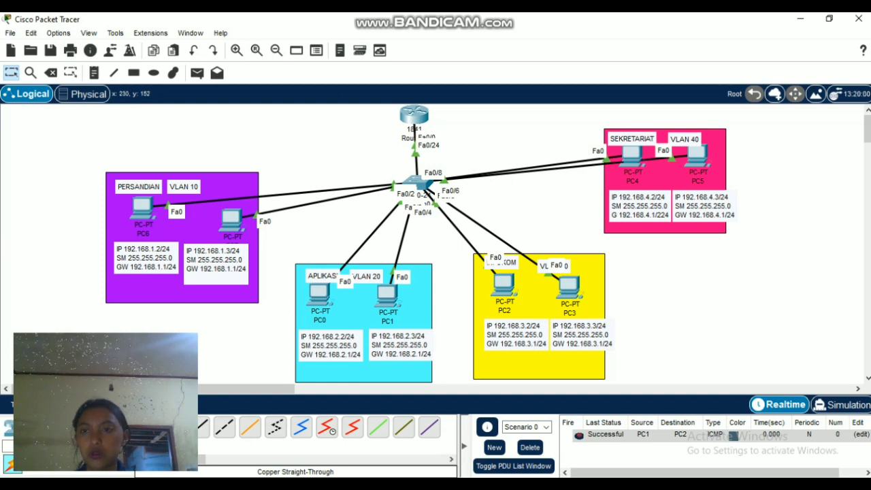
Check the static IP configuration of PC6 in the PERSANDIAN area, then close its window
mouse_move(157, 208)
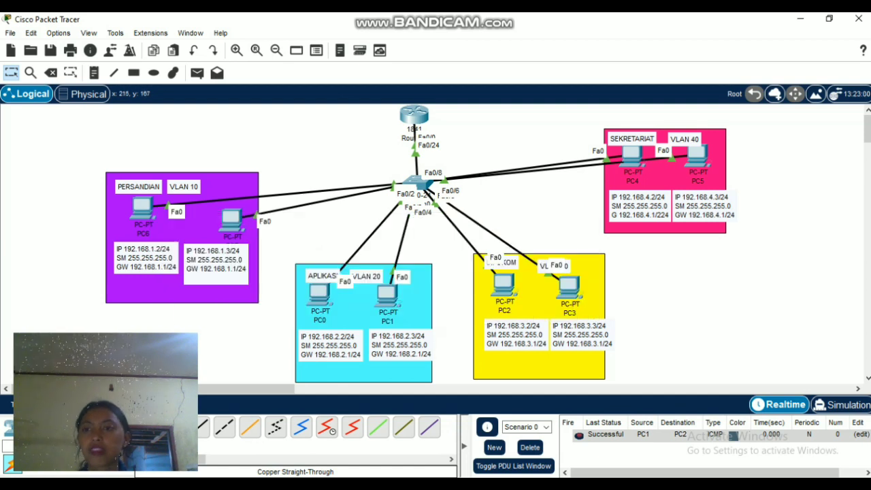
left_click(143, 207)
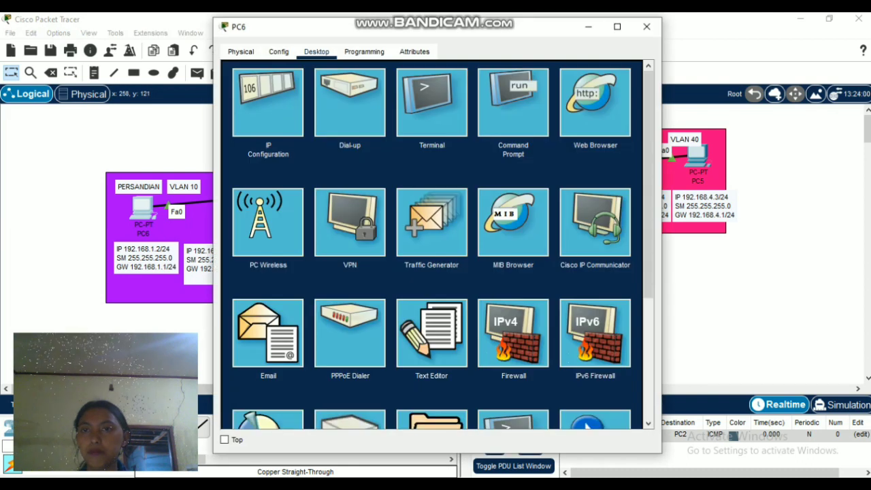
left_click(278, 52)
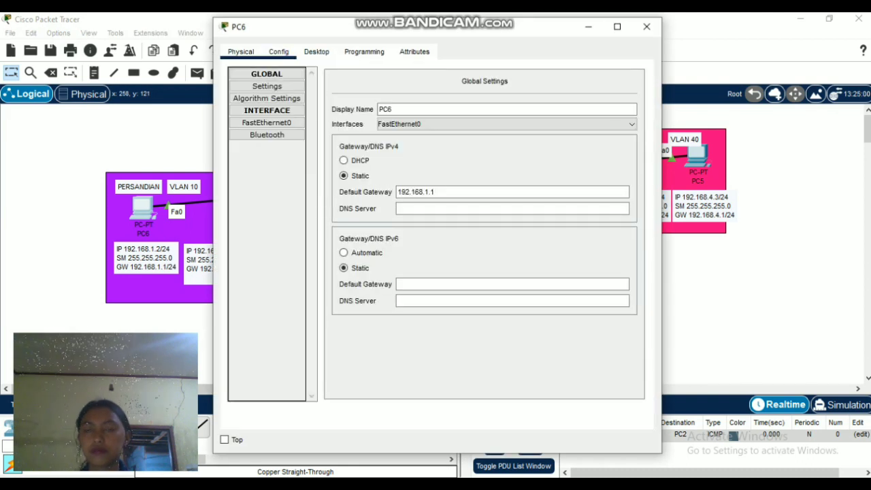
left_click(240, 51)
left_click(317, 52)
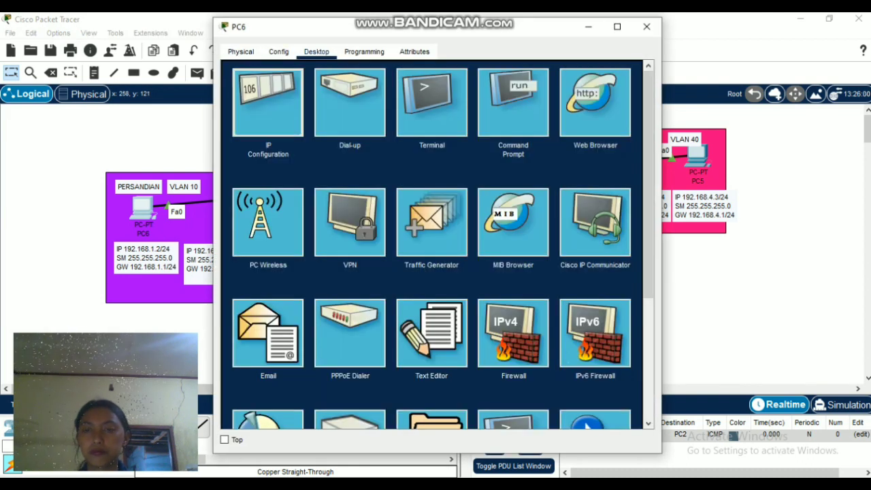
left_click(268, 97)
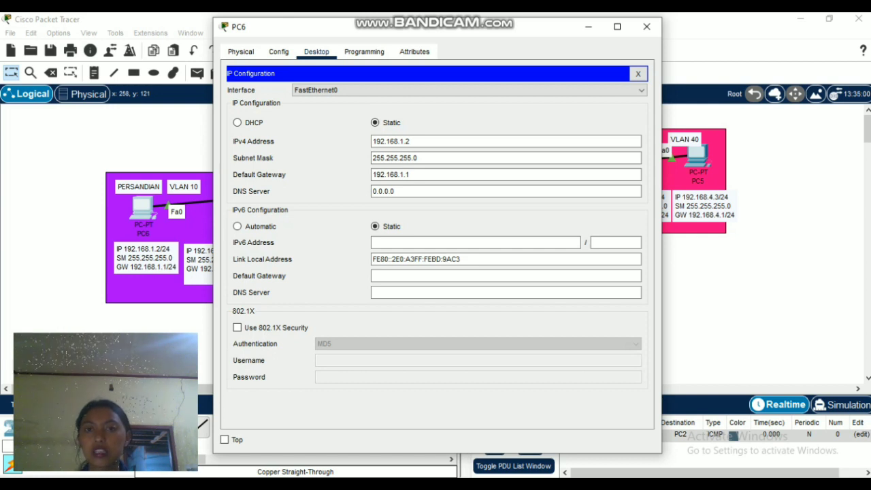
left_click(647, 27)
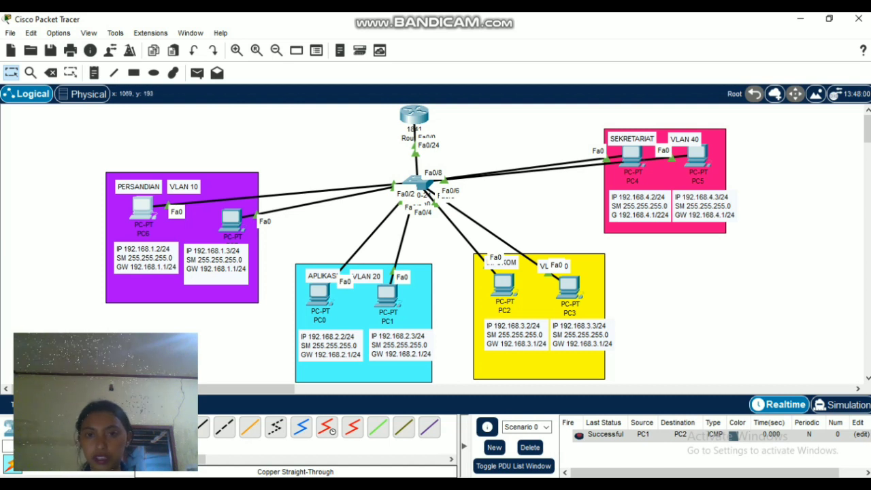
Review Switch0's command-line history for the commands naming VLANs 10, 20, 30 and 40 and the show vlan table
mouse_move(416, 185)
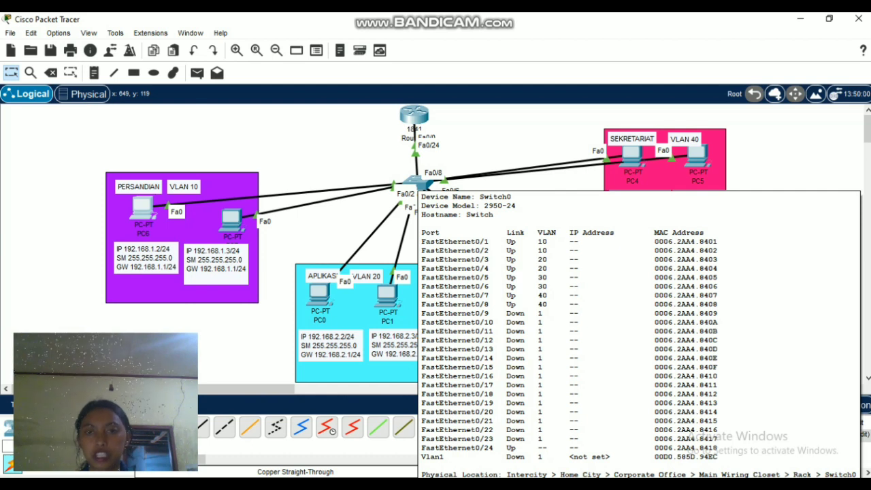
left_click(416, 184)
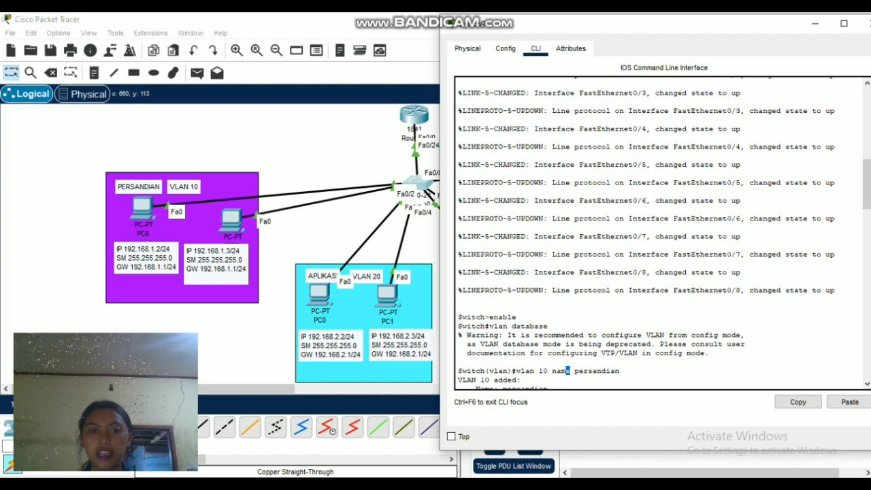
scroll(660, 231, "up", 10)
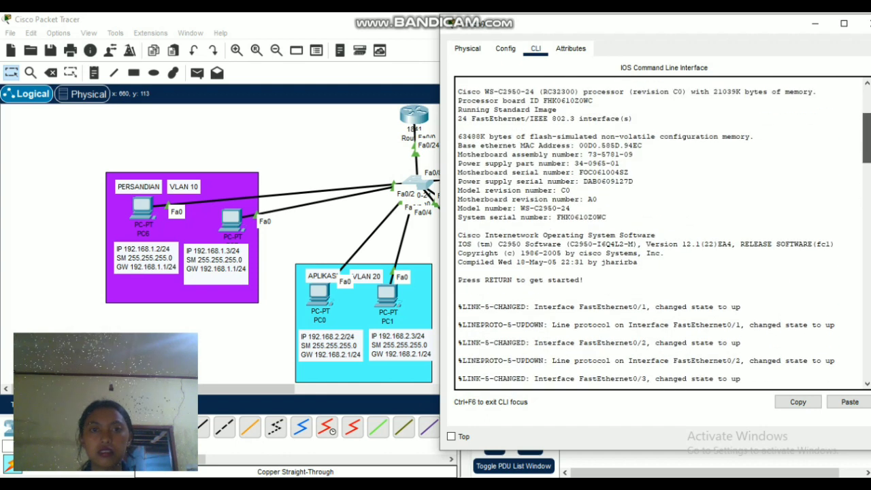
scroll(660, 232, "down", 5)
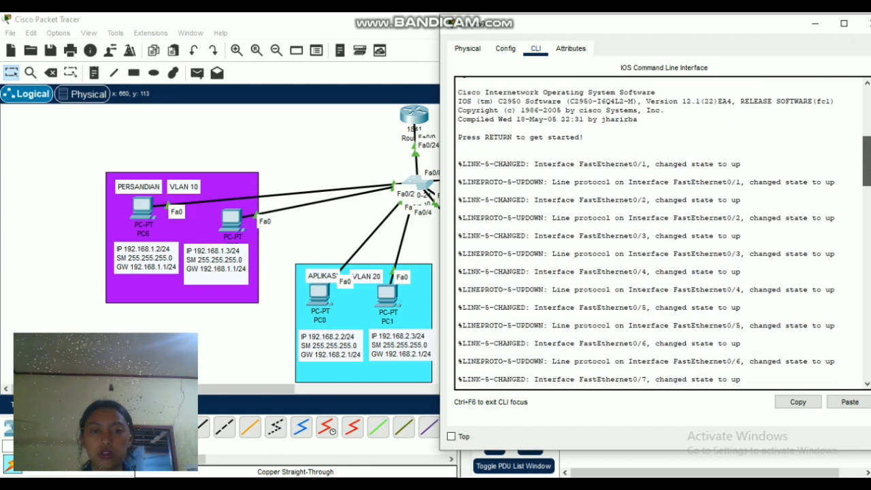
scroll(661, 231, "down", 6)
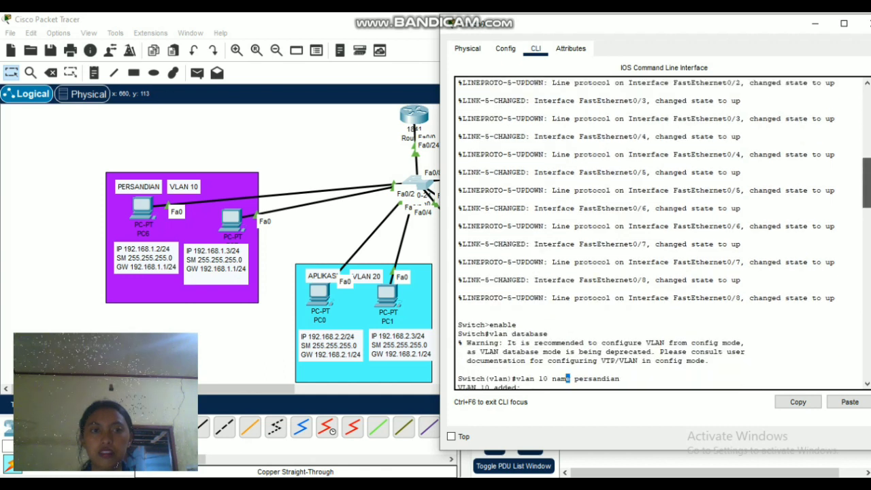
scroll(661, 232, "down", 1)
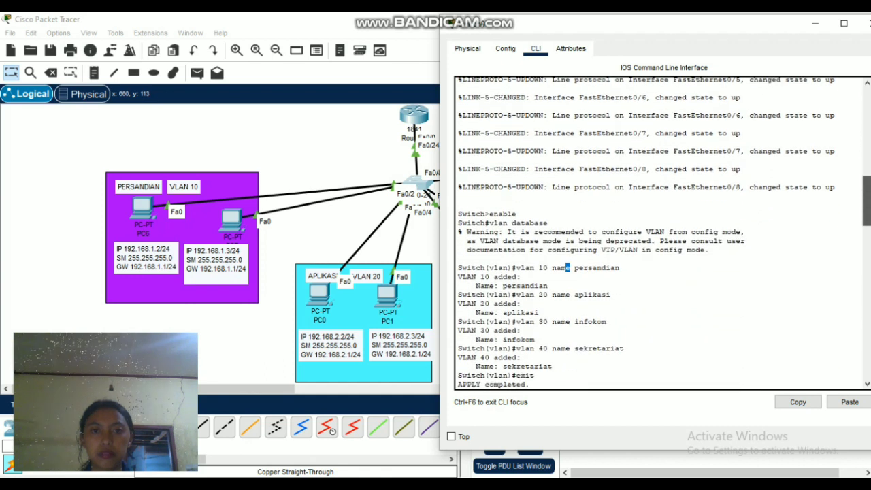
left_click(545, 232)
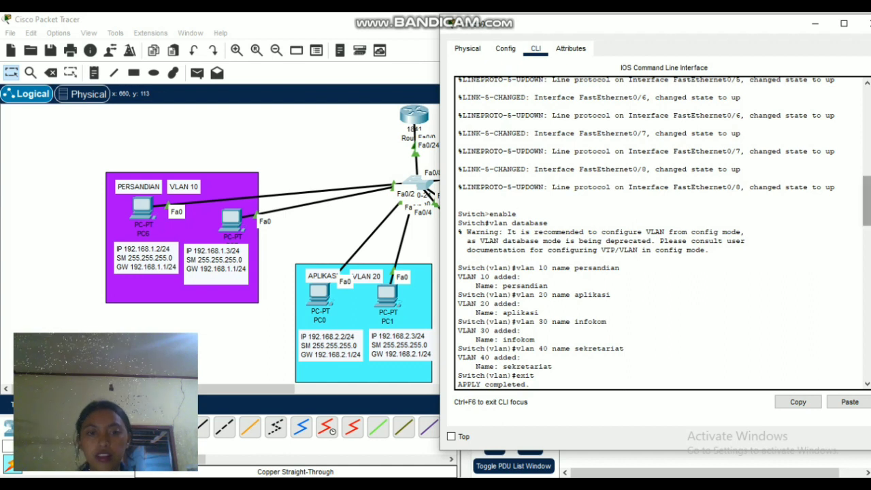
scroll(661, 232, "down", 5)
scroll(660, 231, "down", 1)
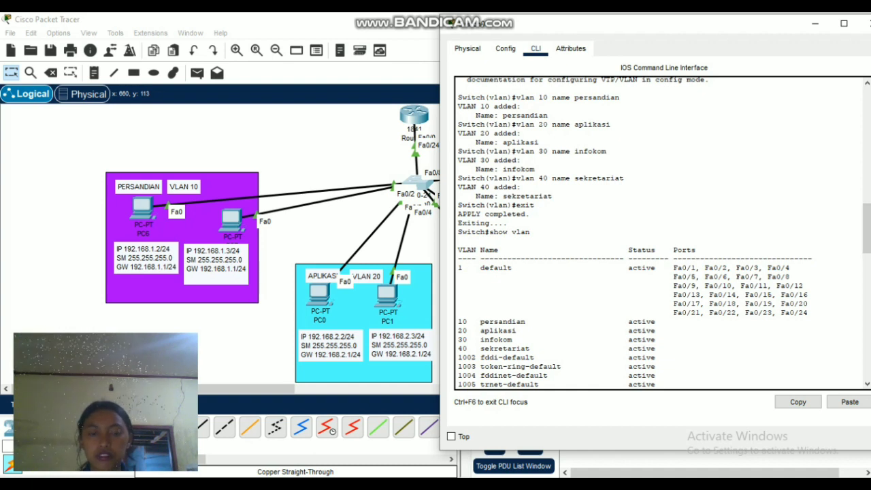
Examine the trunk commands for interface fa0/24 and the VLAN 10 access-port commands in Switch0's command-line history
left_click_drag(867, 229, 867, 245)
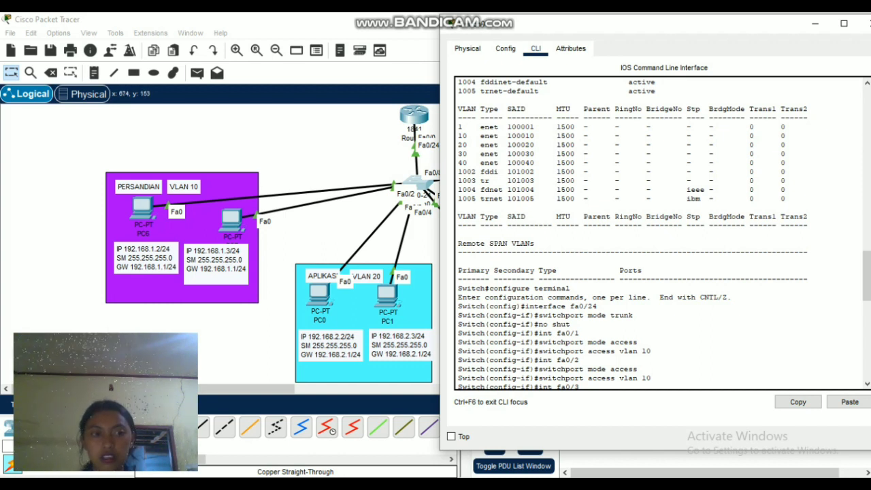
left_click_drag(867, 276, 867, 282)
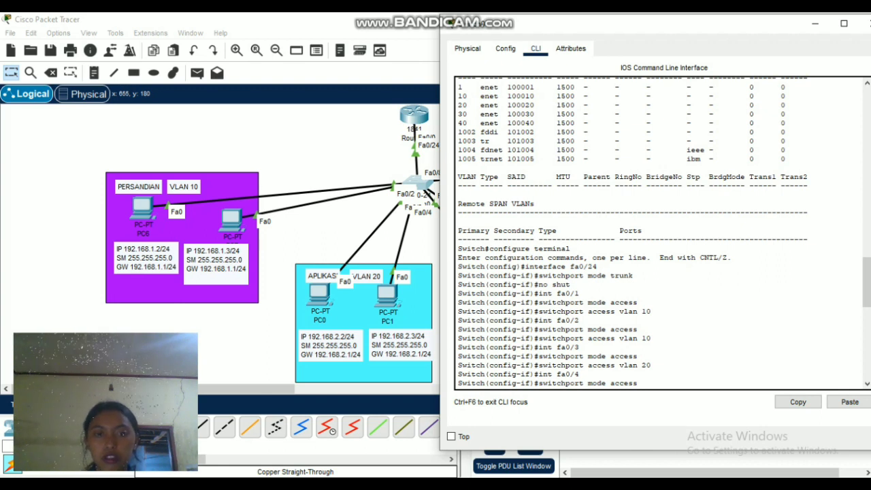
left_click(638, 302)
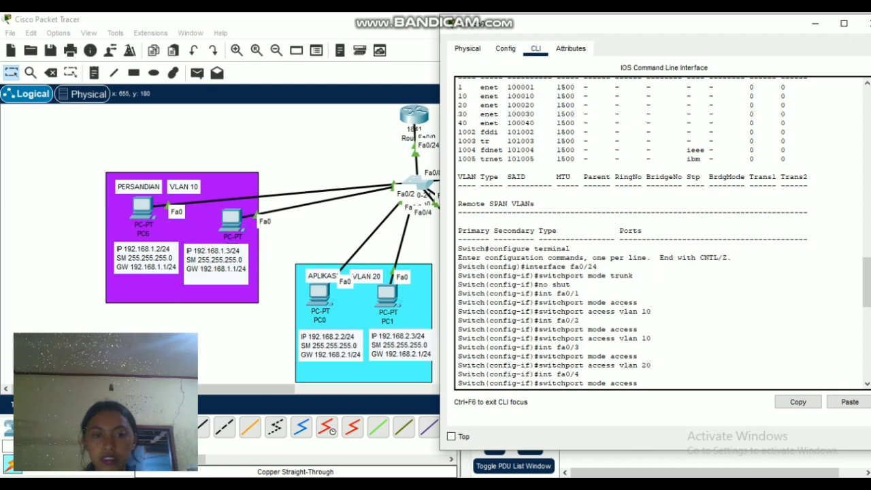
left_click_drag(542, 311, 627, 312)
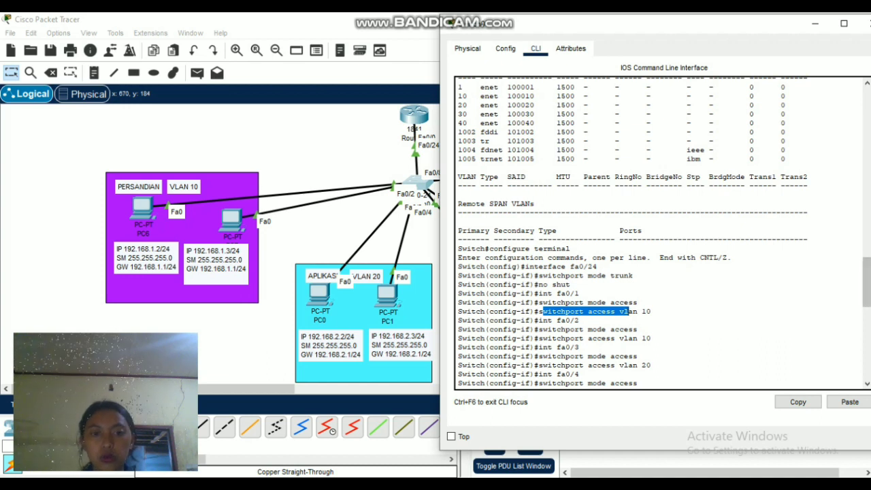
scroll(629, 311, "down", 2)
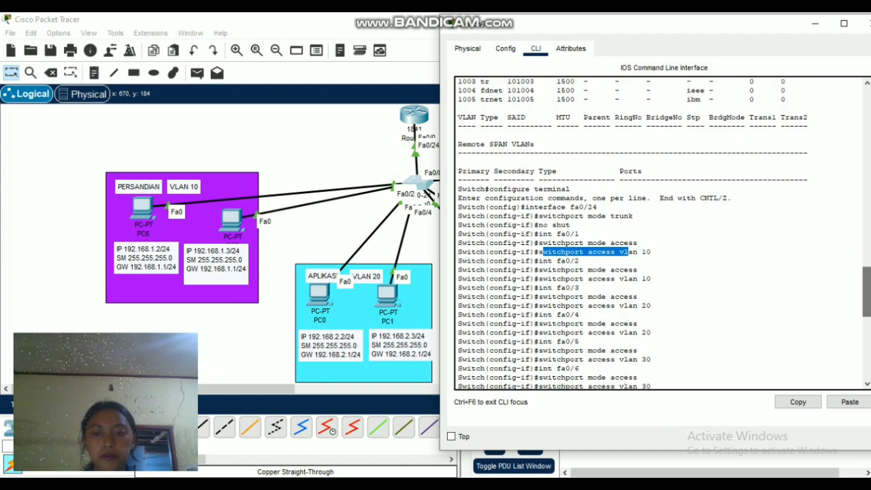
mouse_move(269, 485)
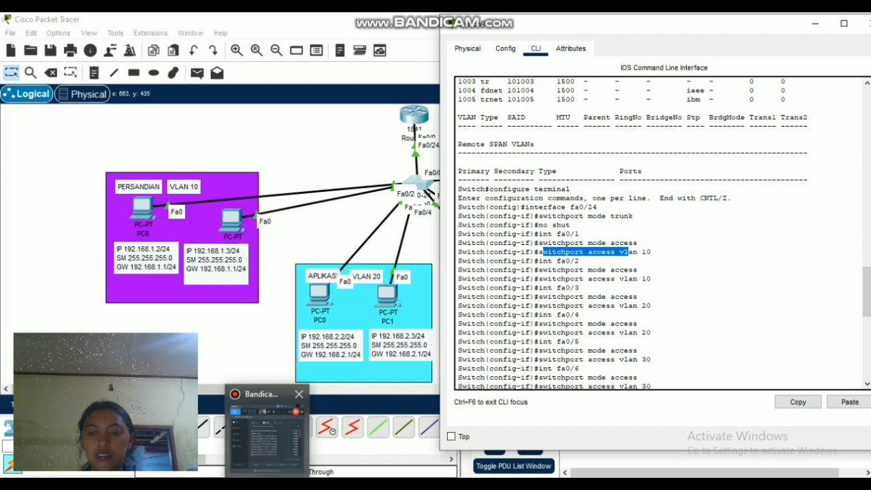
left_click(268, 439)
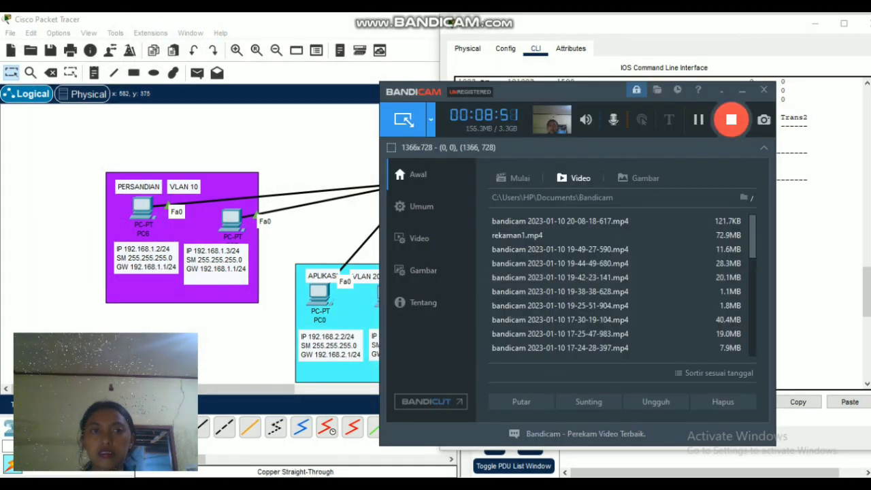
left_click(731, 120)
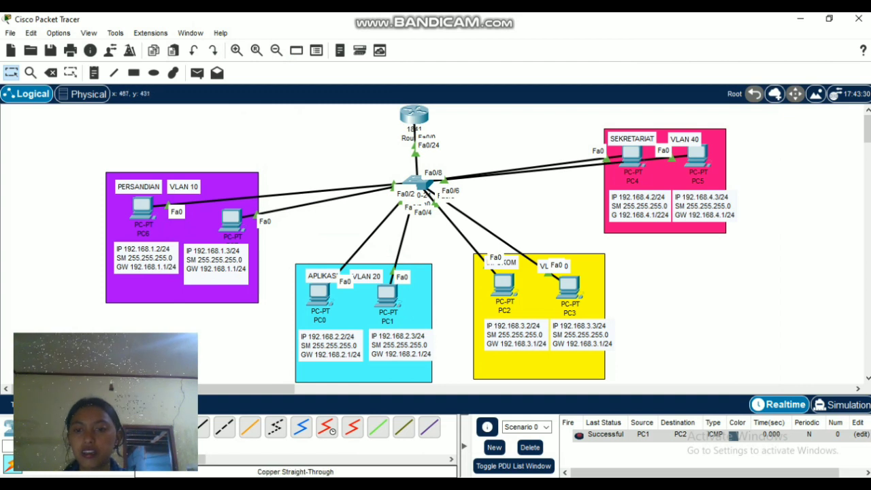
Reopen Switch0's command line, review the access VLAN commands from fa0/3 through fa0/8, and minimize the window
mouse_move(235, 485)
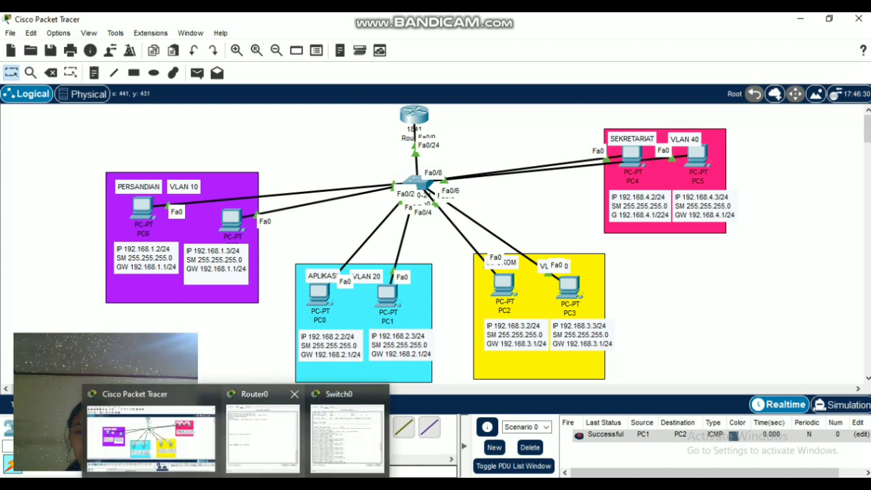
left_click(351, 425)
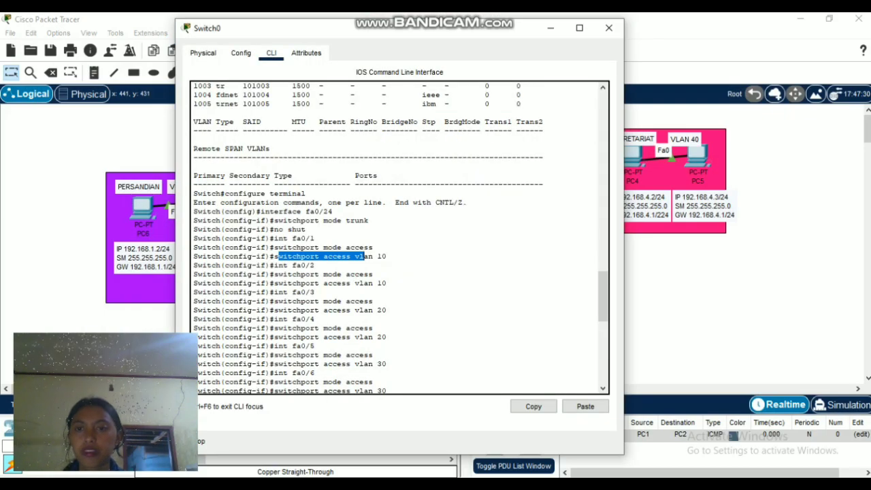
left_click(364, 258)
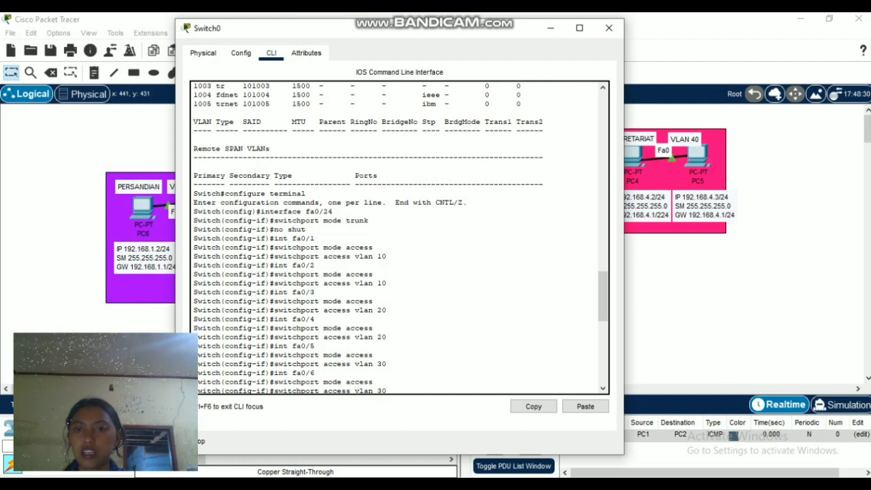
left_click_drag(278, 292, 314, 292)
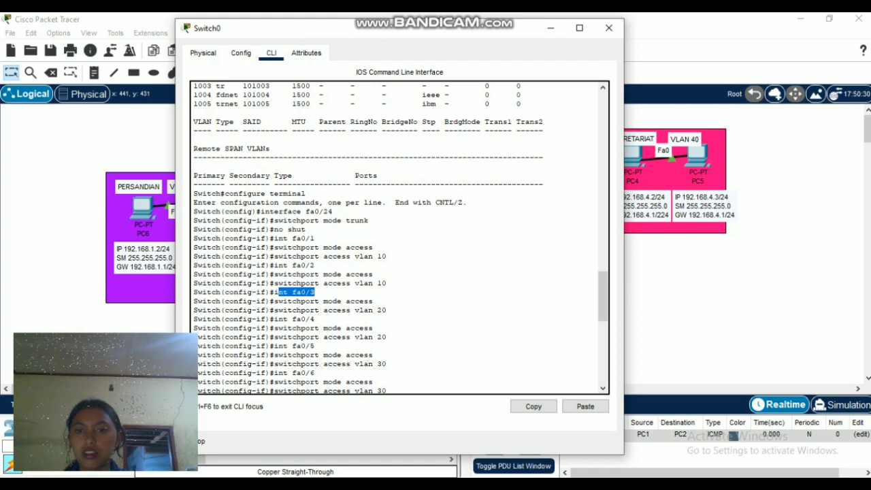
left_click(315, 292)
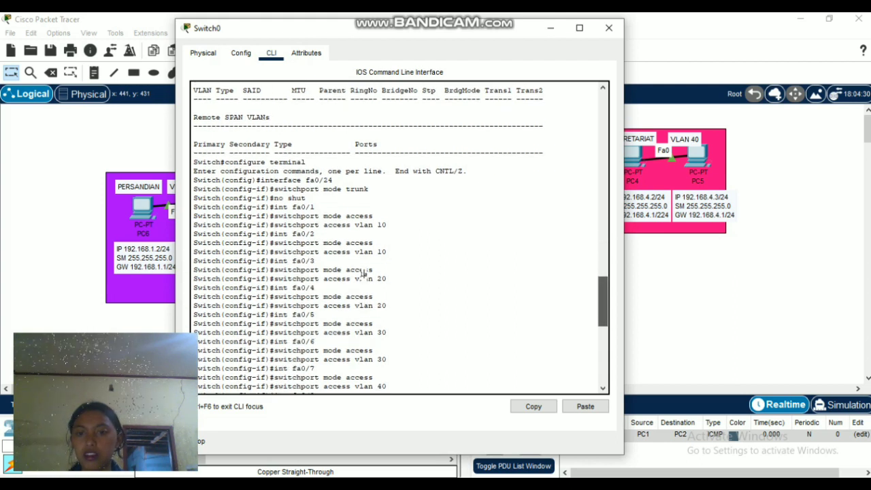
scroll(364, 309, "down", 3)
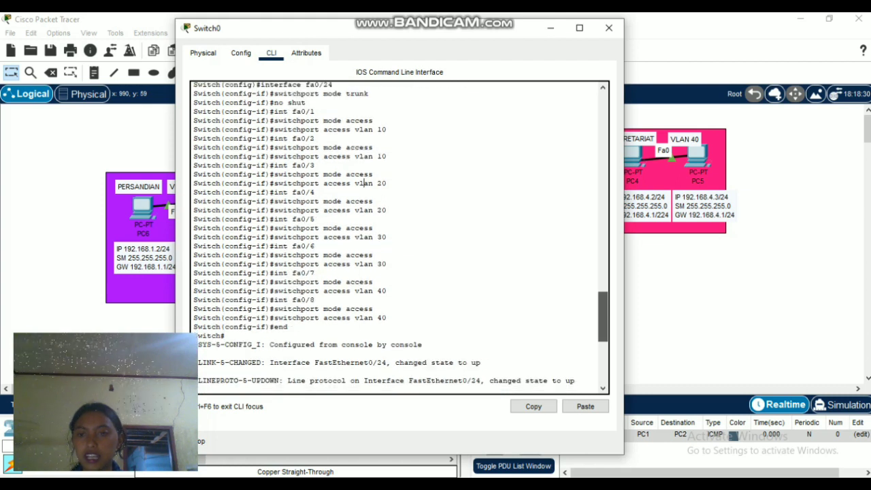
left_click_drag(603, 318, 603, 358)
scroll(364, 167, "up", 9)
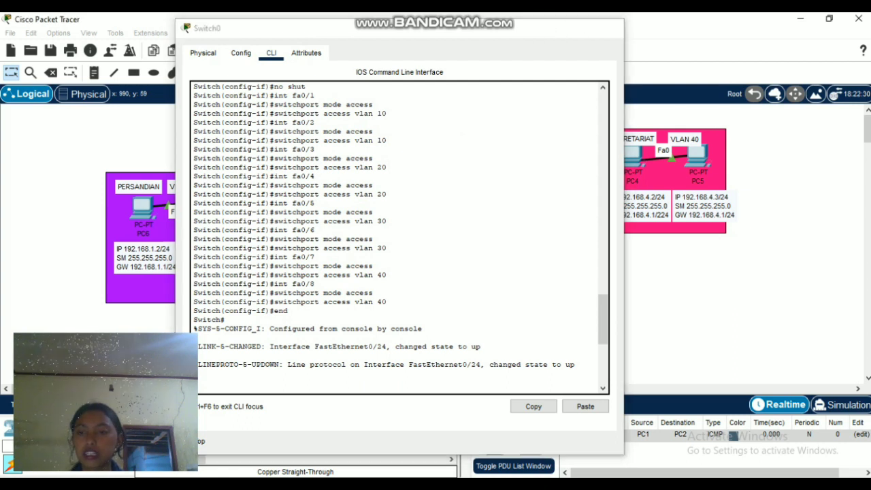
left_click(551, 27)
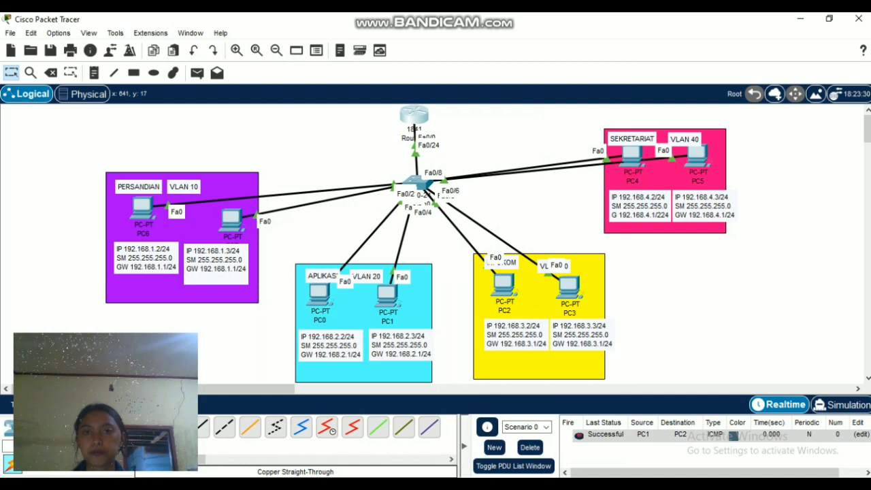
Open Router0's command line and review the commands that enable interface fa0/0 in its history
left_click(414, 116)
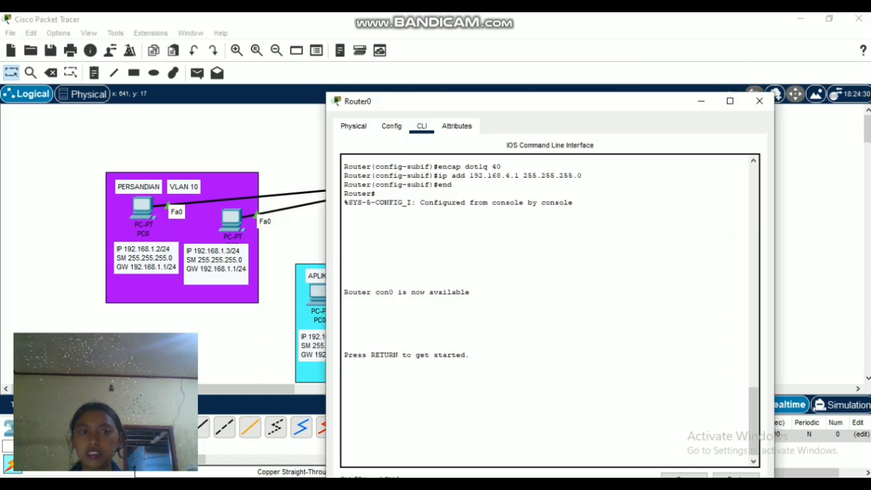
left_click_drag(754, 422, 754, 297)
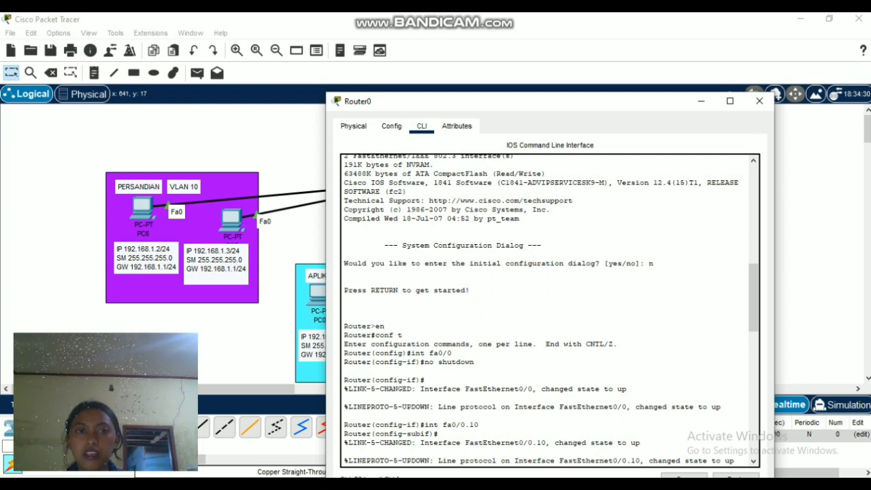
left_click_drag(606, 106, 778, 102)
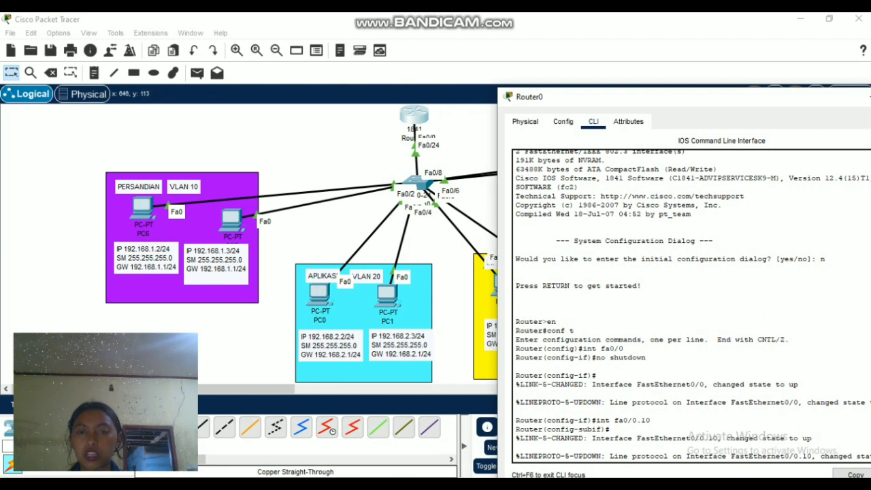
left_click_drag(625, 99, 442, 82)
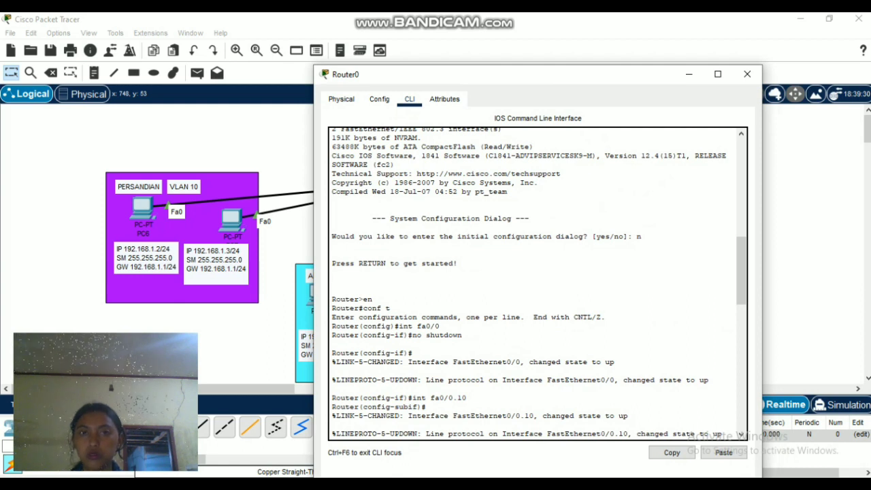
left_click_drag(485, 79, 636, 91)
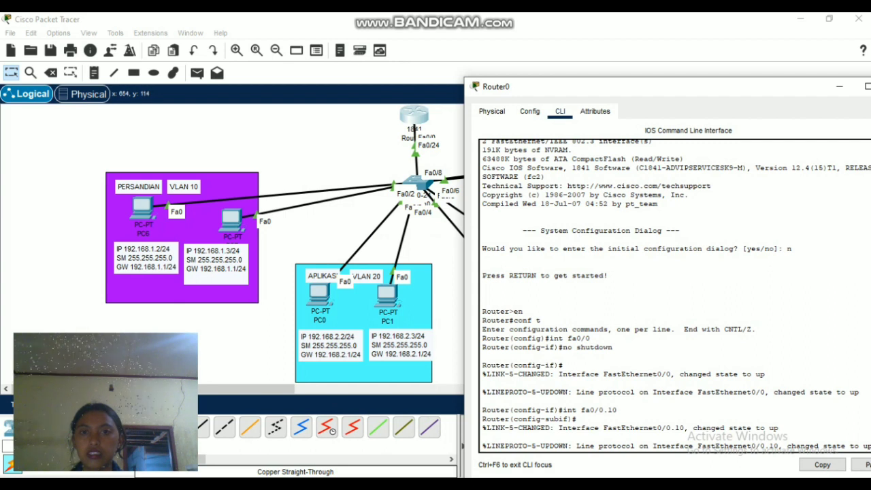
left_click_drag(636, 91, 461, 38)
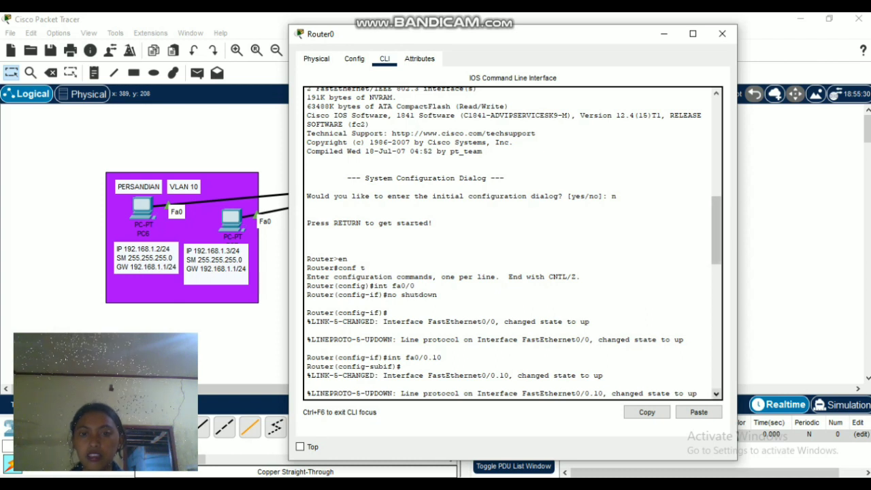
Examine the encapsulation and IP address commands for subinterface fa0/0.10 in Router0's command-line history
left_click(716, 394)
left_click(717, 393)
left_click(716, 394)
left_click(717, 393)
left_click(717, 394)
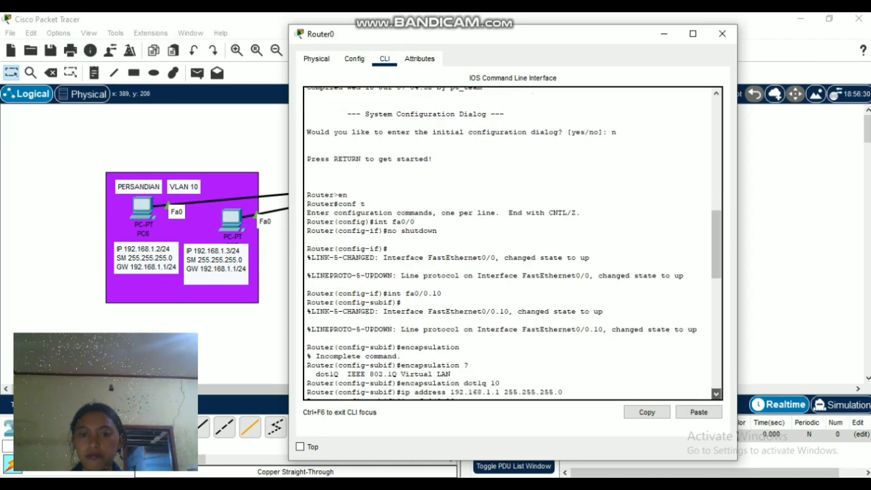
left_click(716, 394)
left_click(716, 394)
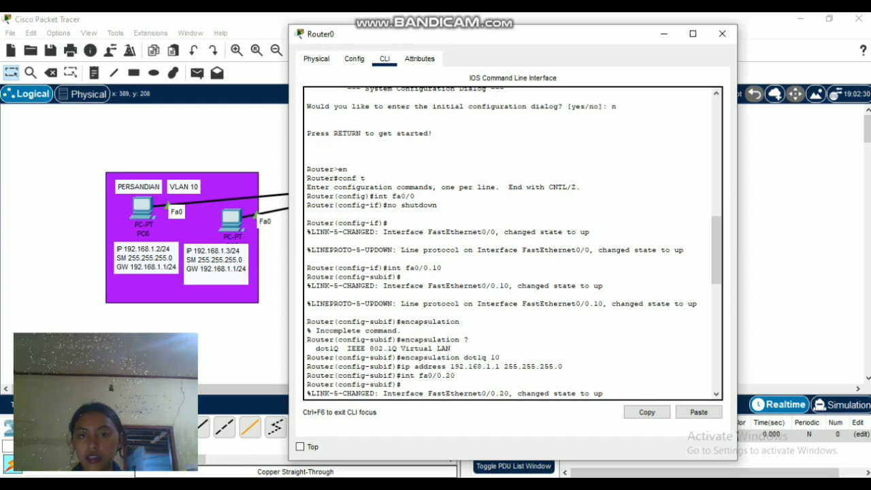
left_click_drag(423, 358, 461, 358)
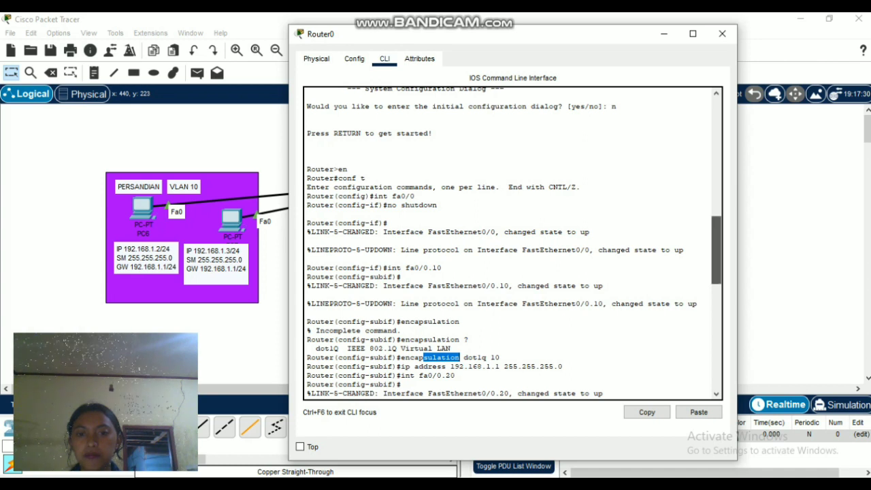
Examine the encapsulation and IP address commands for subinterface fa0/0.20 in Router0's command-line history
type("encap dot1q 20")
key("Return")
type("ip add 192.168.2.1 255.255.255.0")
key("Return")
type("int fa0/0.30")
key("Return")
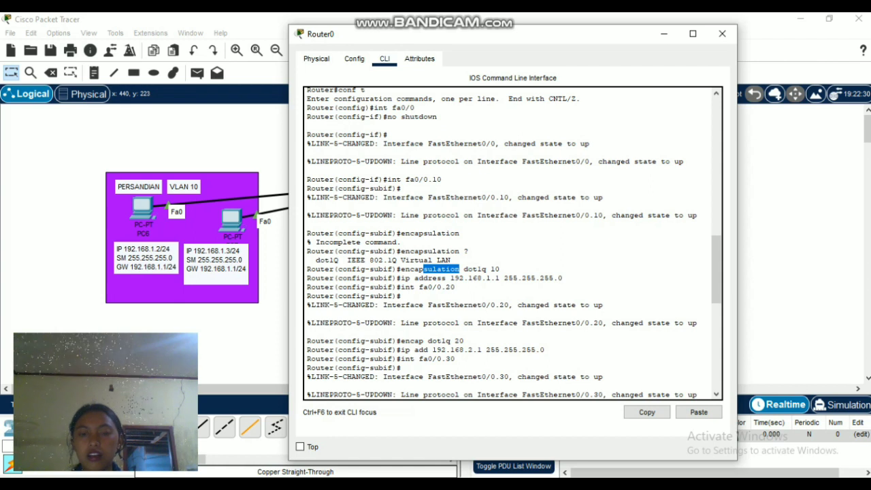
left_click_drag(517, 38, 436, 1)
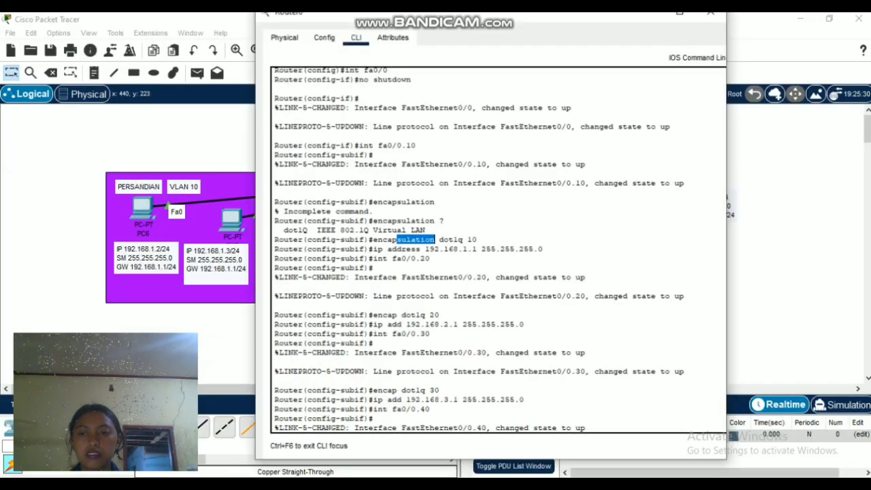
left_click(829, 18)
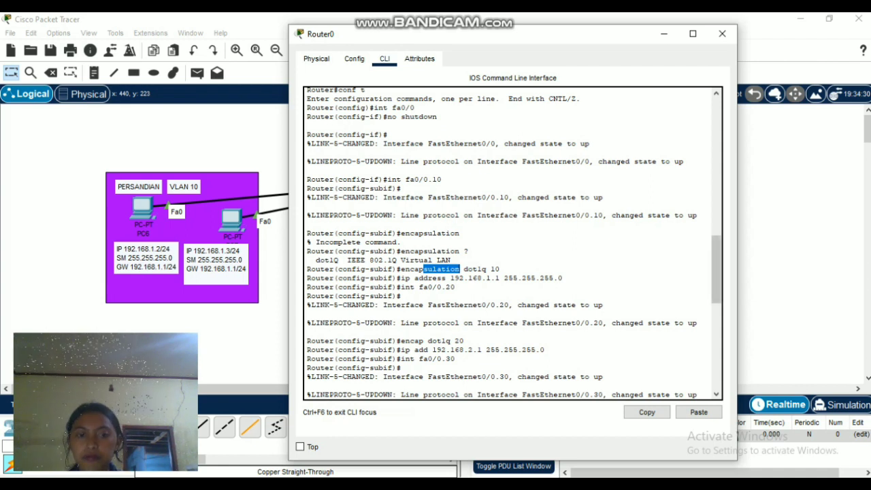
Review the encapsulation and IP address commands for subinterfaces fa0/0.30 and fa0/0.40, then close Router0's window
type("encap dot1q 30")
key("Return")
type("ip add 192.168.3.1 255.255.255.0")
key("Return")
type("int fa0/0.40")
key("Return")
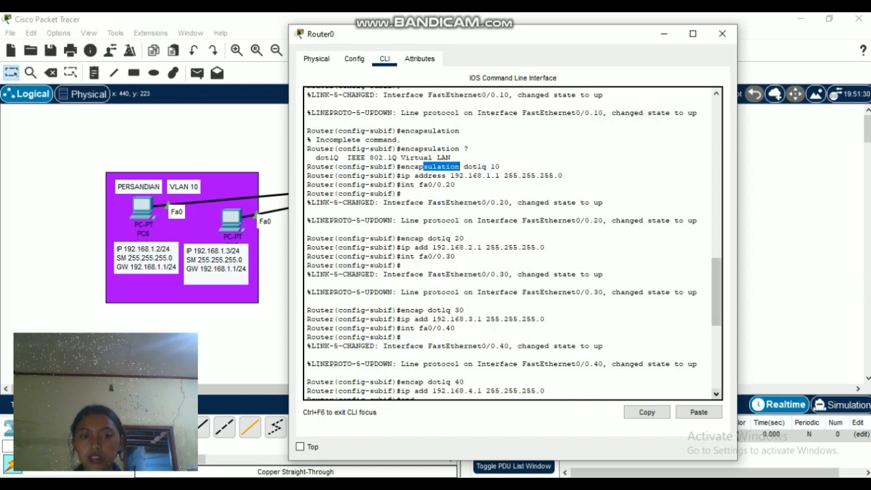
key("Return")
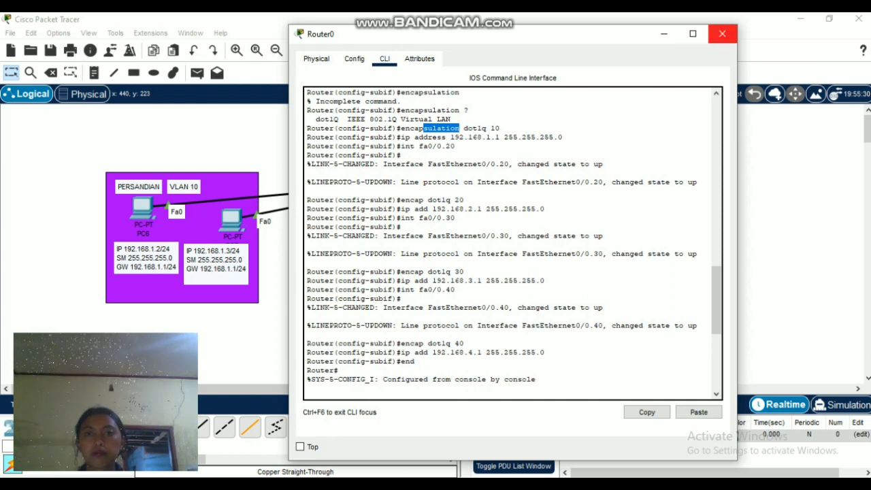
left_click(723, 33)
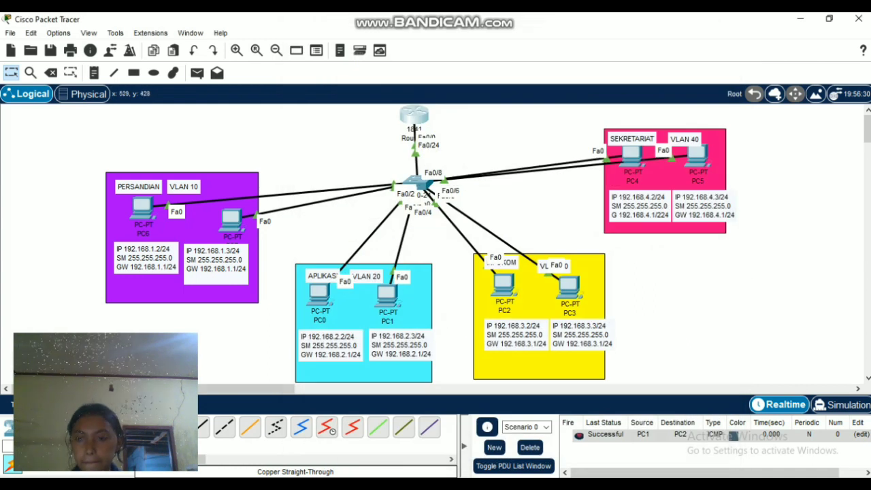
mouse_move(267, 484)
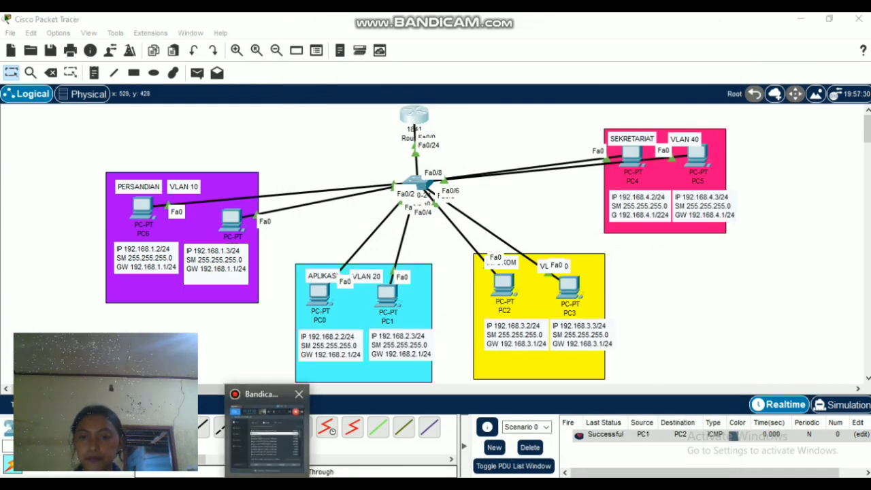
left_click(267, 429)
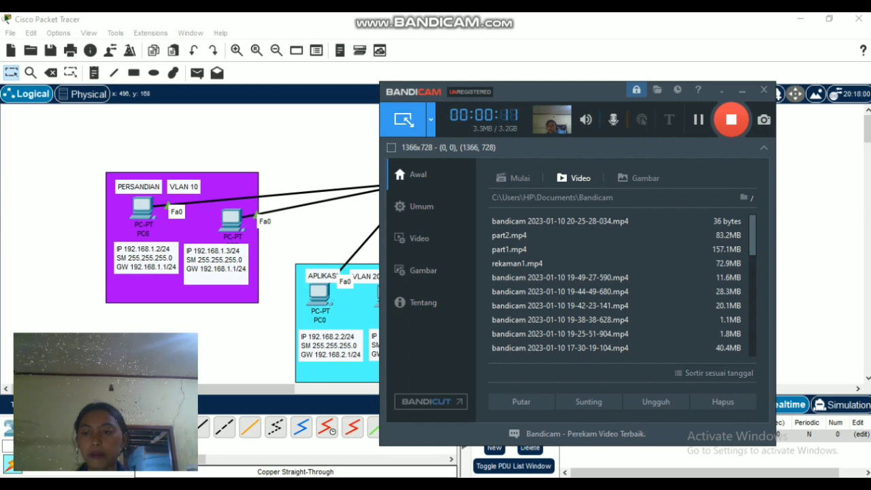
left_click(742, 90)
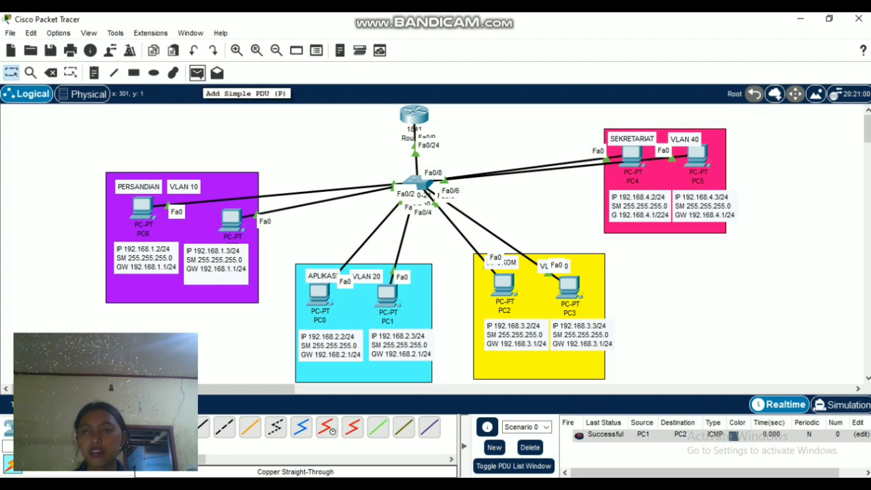
Send a simple PDU from PC6 to PC7 within the PERSANDIAN VLAN 10 area
left_click(197, 73)
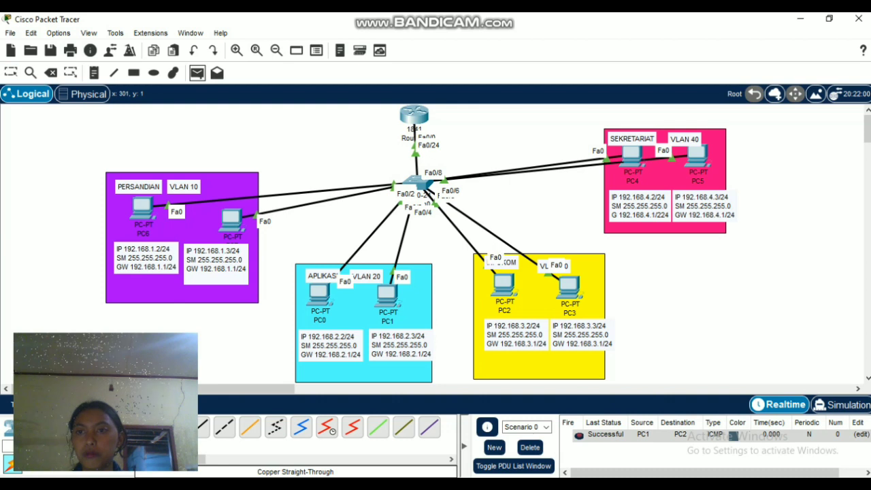
left_click(144, 208)
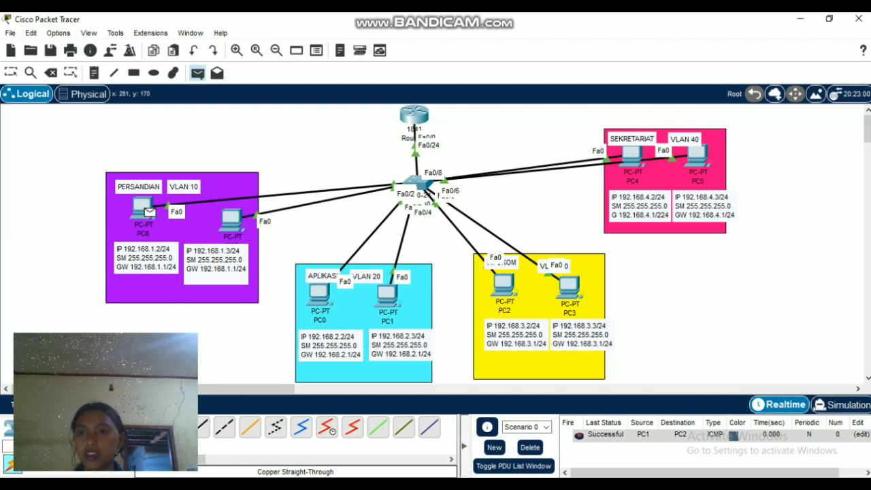
left_click(232, 219)
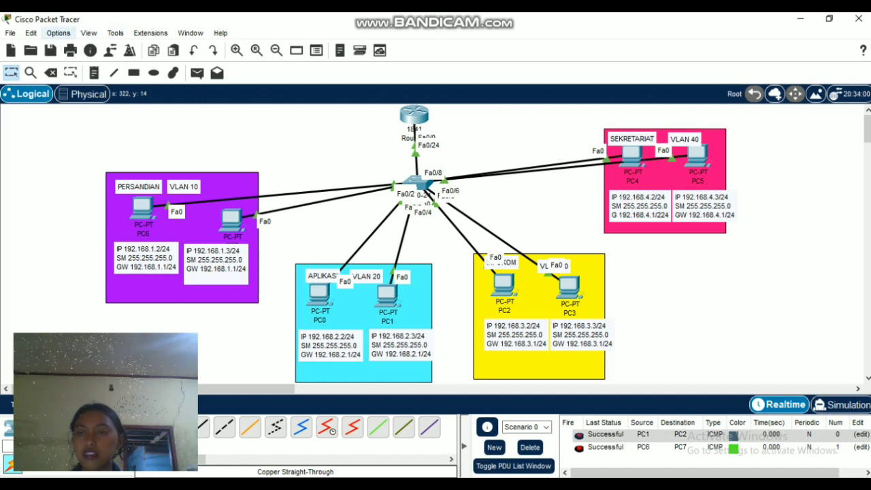
Ping 192.168.1.3 from PC6's command prompt, then close the PC6 window
mouse_move(143, 206)
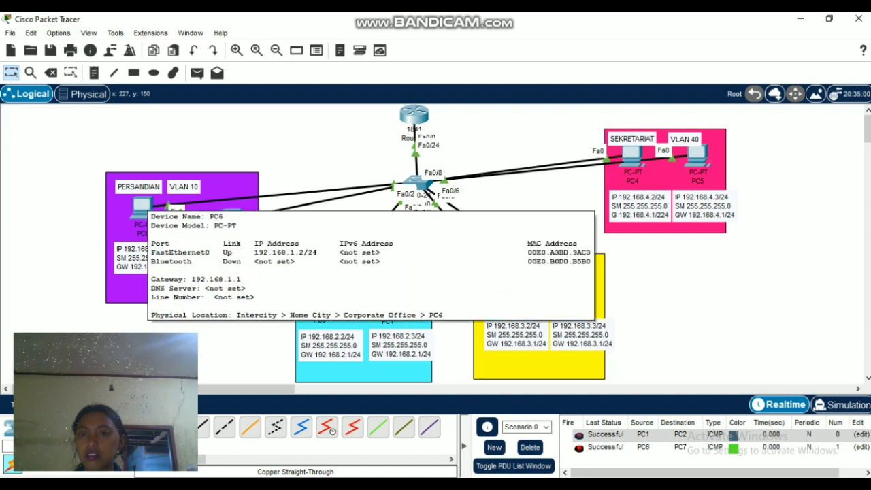
left_click(143, 206)
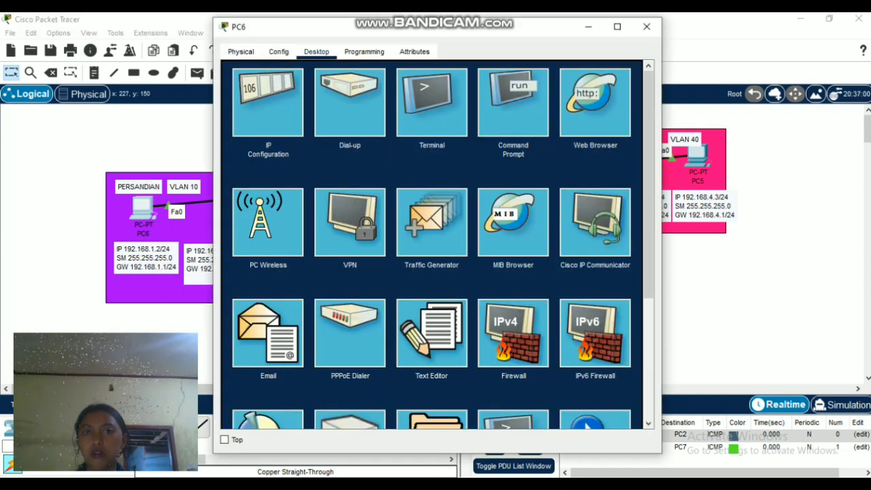
left_click(513, 102)
type("ping")
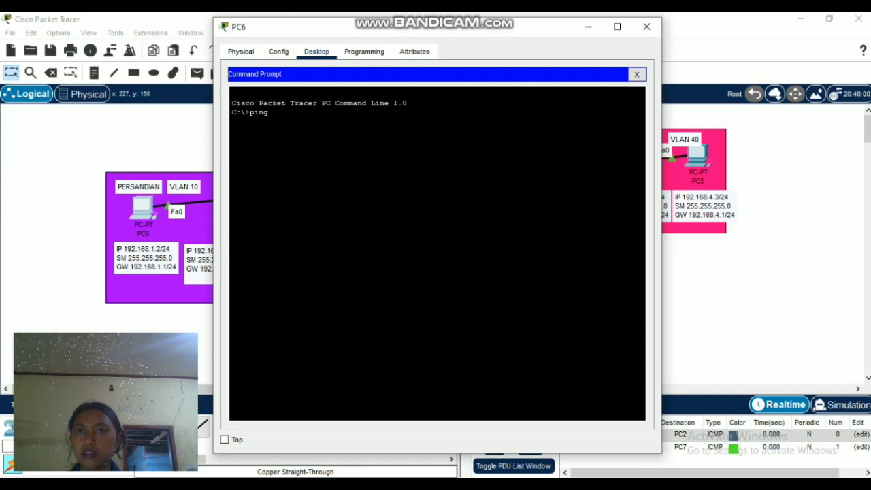
left_click_drag(373, 27, 453, 38)
type("192.168")
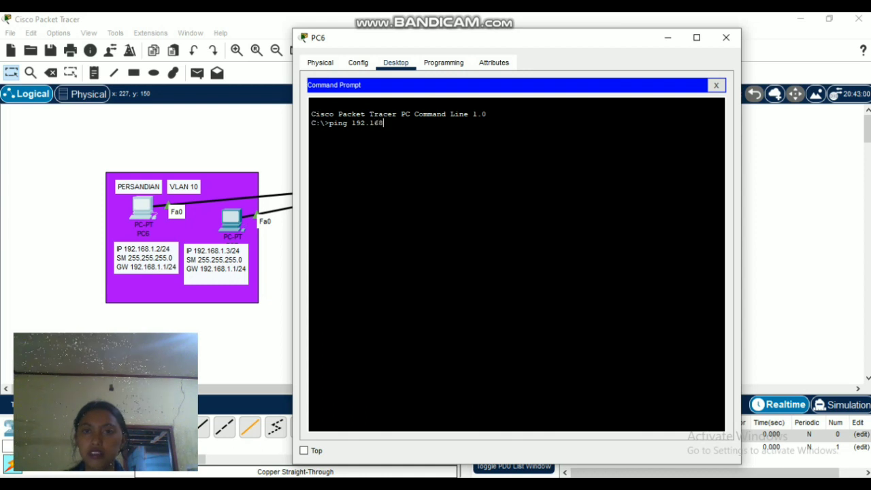
type(".1.3")
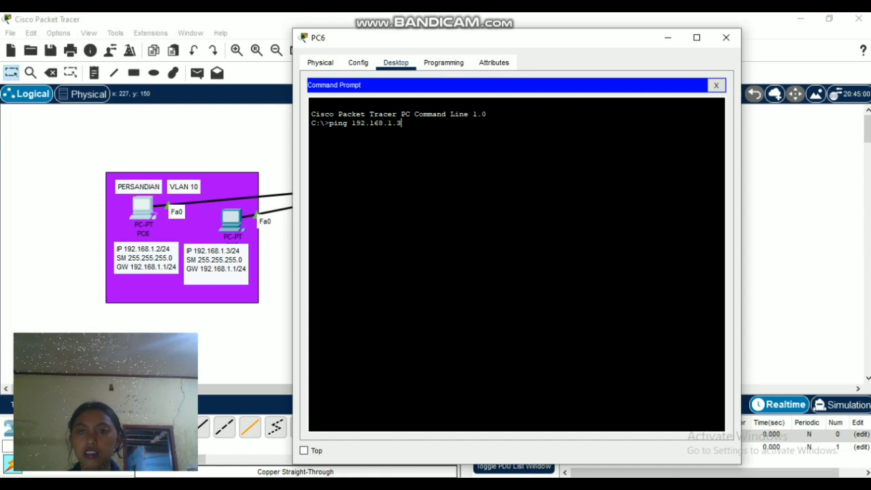
key("Return")
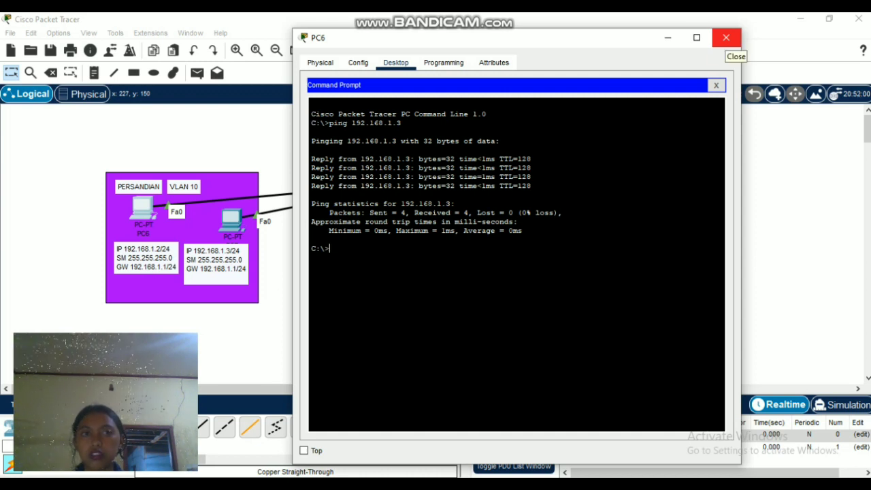
left_click(726, 38)
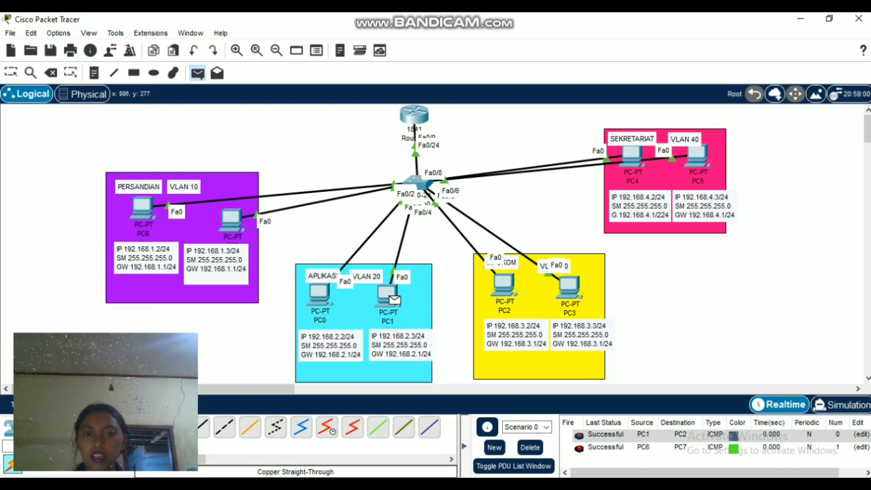
Send a simple PDU from PC1 in VLAN 20 to PC3 in the yellow area
left_click(569, 286)
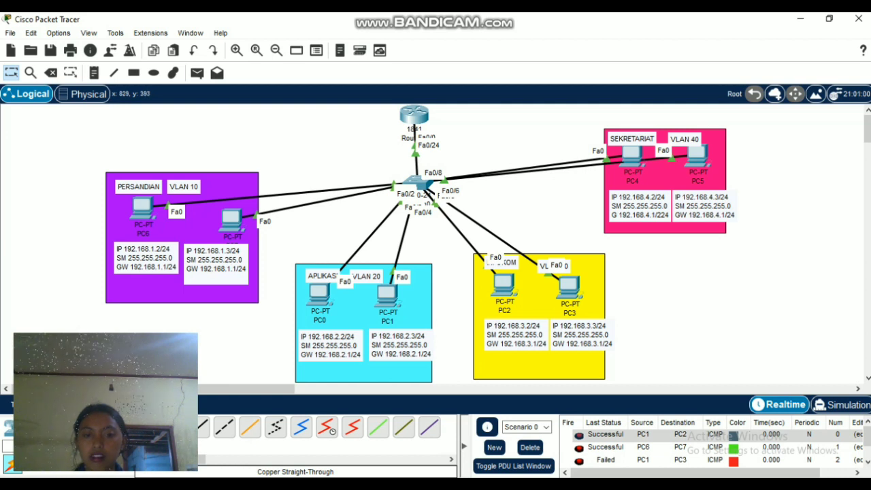
mouse_move(268, 485)
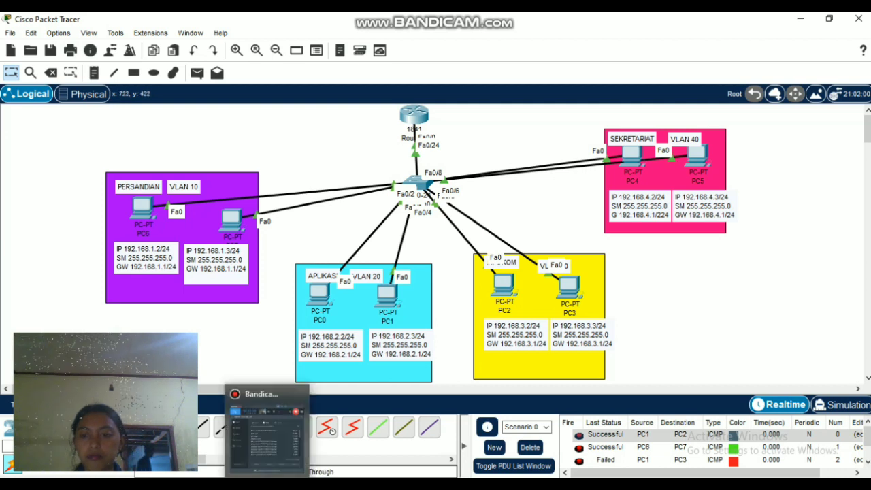
left_click(268, 436)
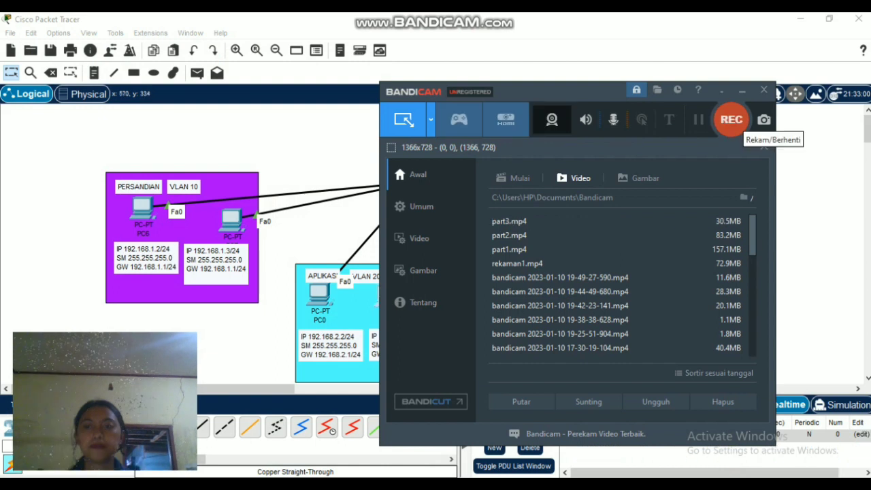
left_click(731, 121)
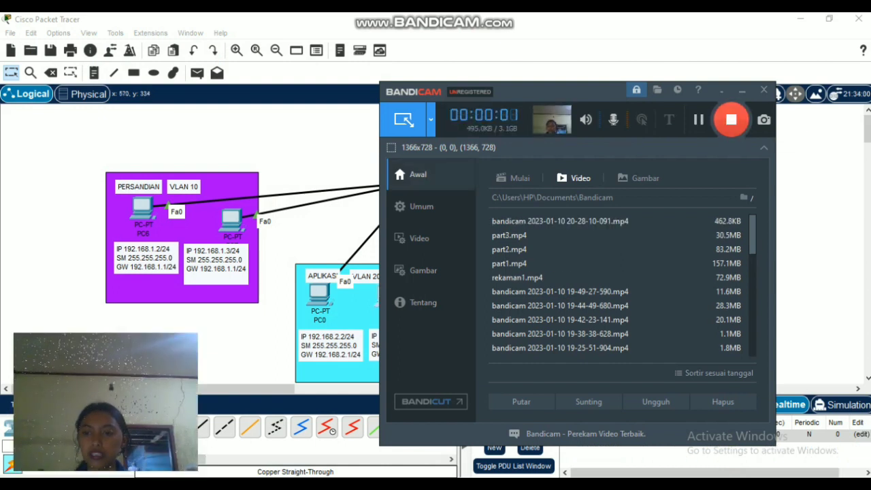
left_click(330, 169)
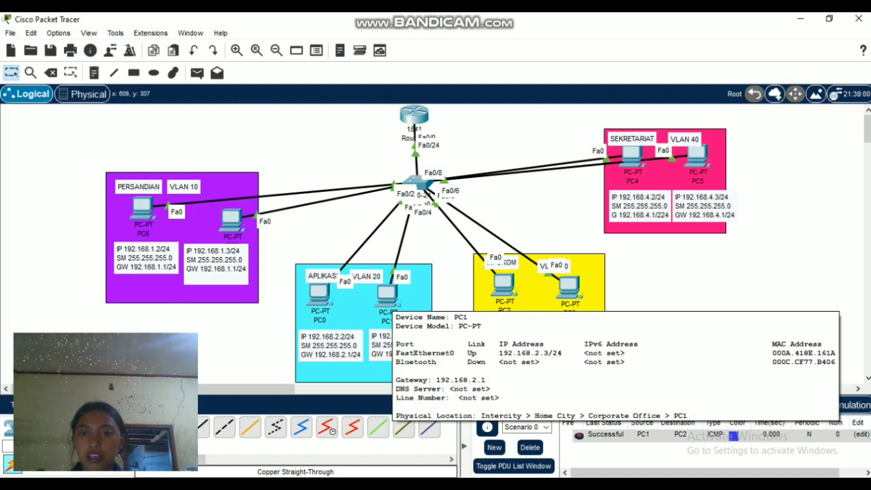
Send a simple PDU from PC1 in the APLIKASI area to PC2 in the yellow area
left_click(198, 73)
left_click(388, 295)
mouse_move(394, 300)
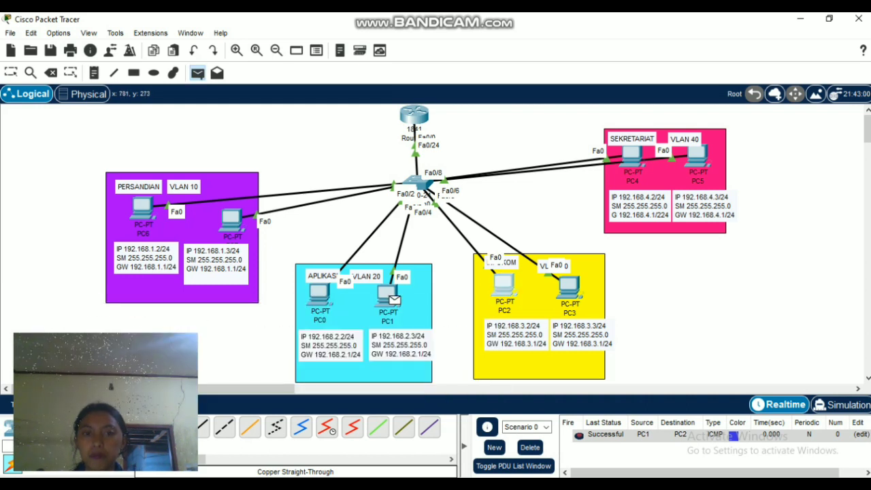
left_click(504, 284)
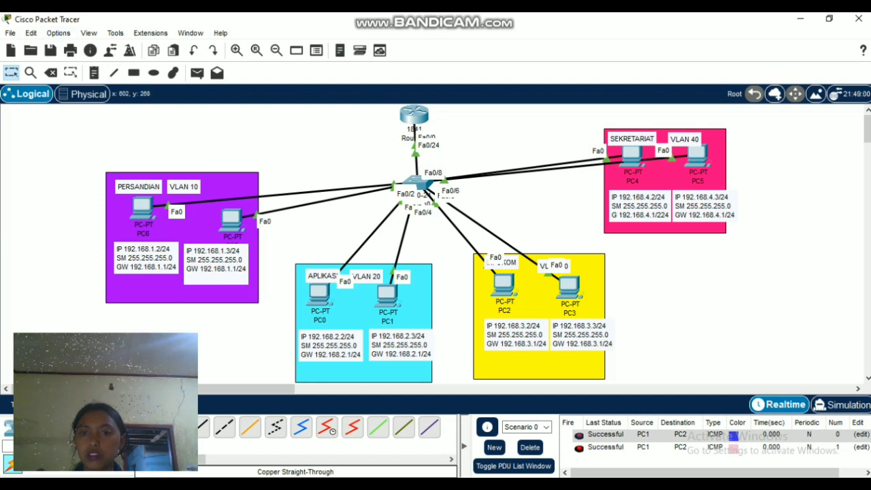
Ping 192.168.3.2 from PC1's command prompt, then close the PC1 window
left_click(388, 294)
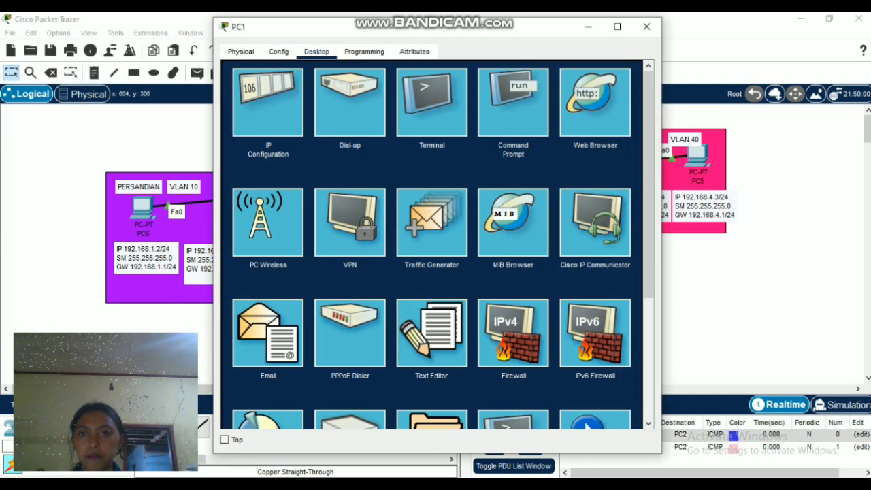
left_click(514, 102)
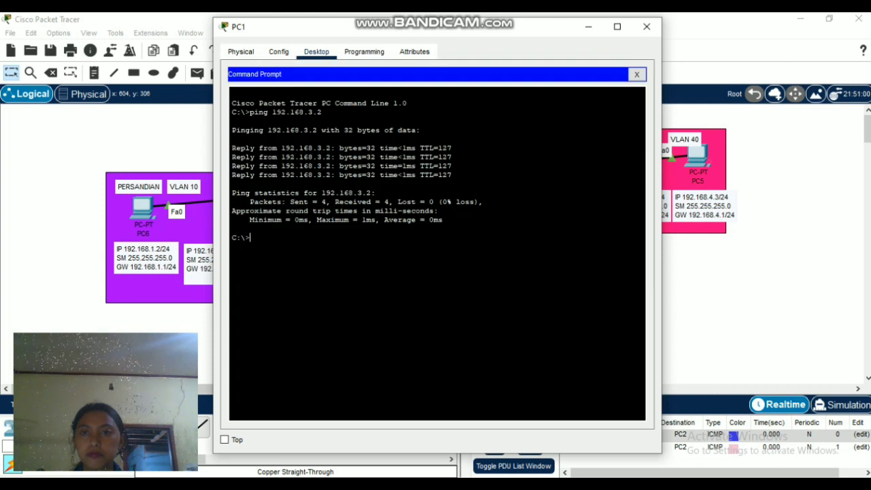
type("ping ")
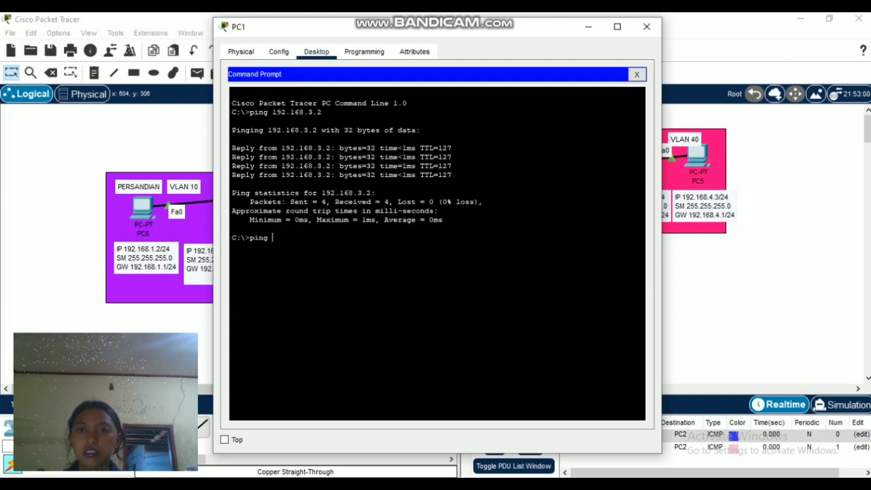
type("192")
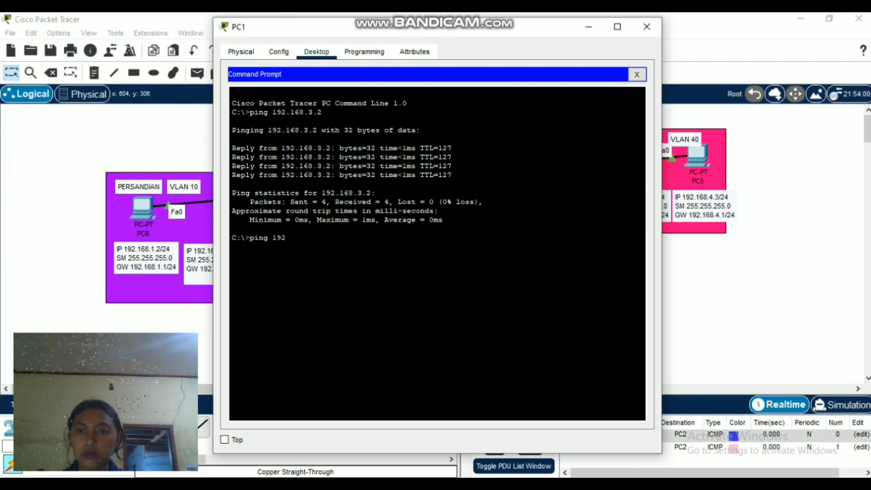
type(".168.")
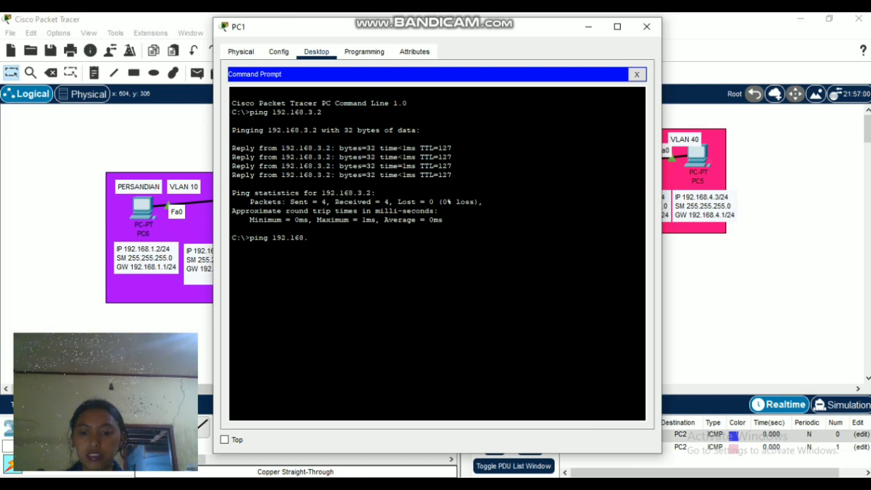
type("3.2")
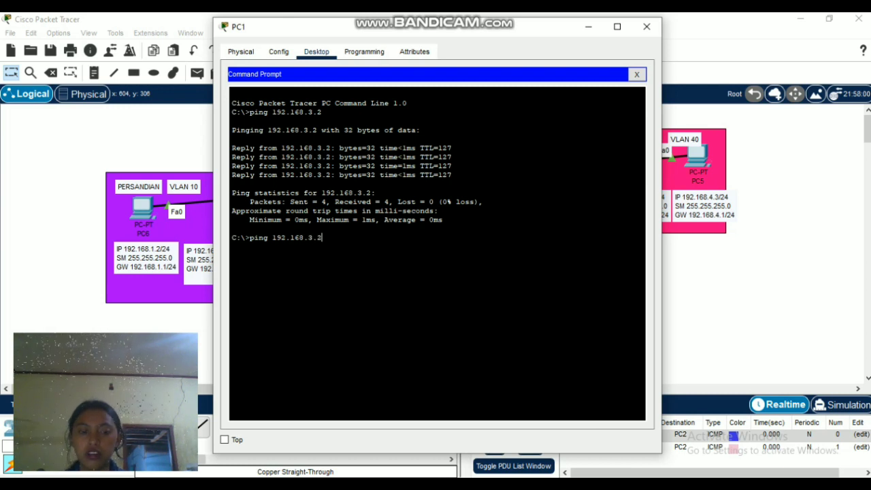
key("Return")
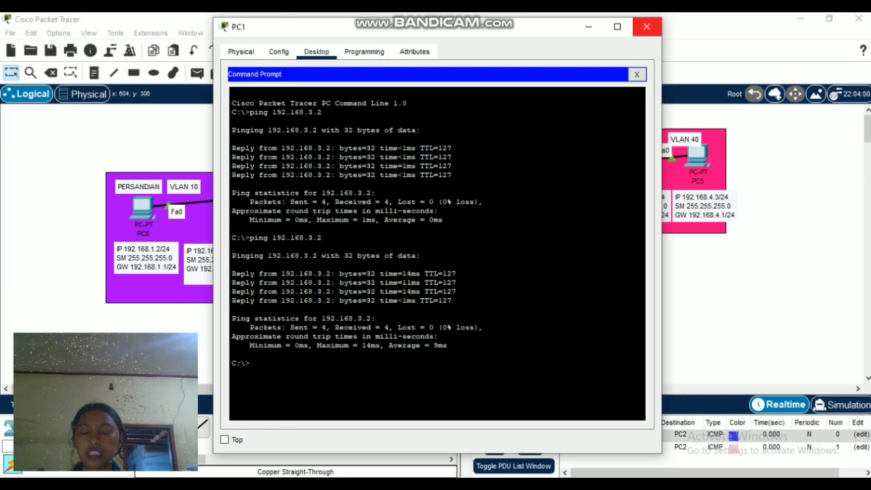
left_click(647, 27)
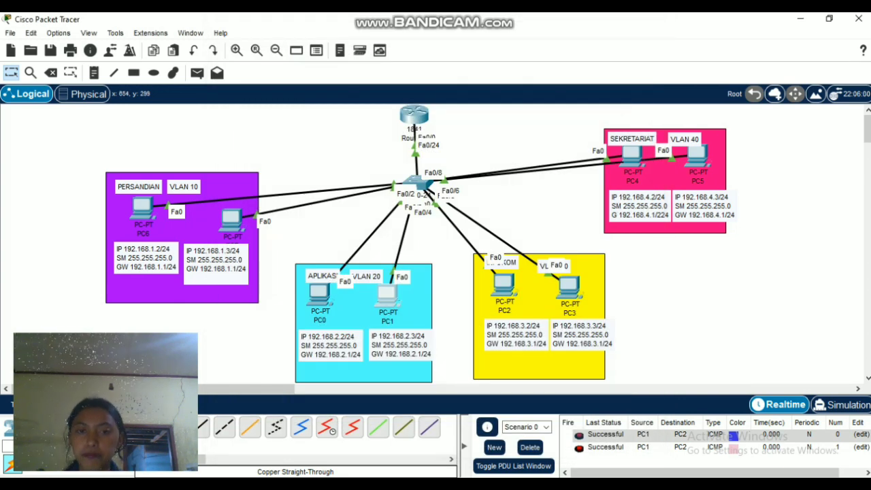
mouse_move(267, 484)
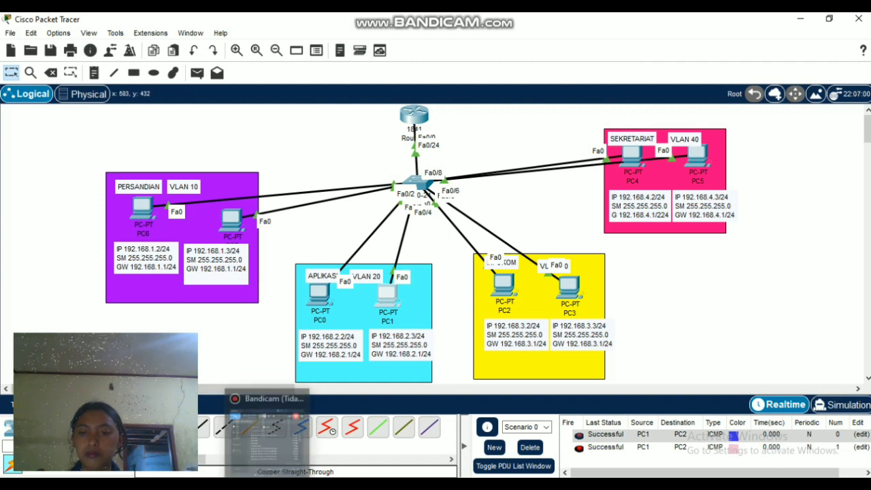
left_click(267, 429)
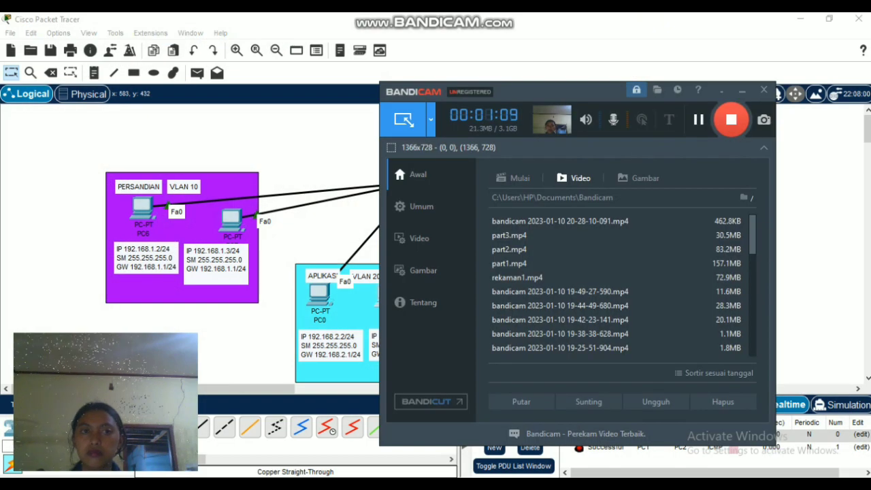